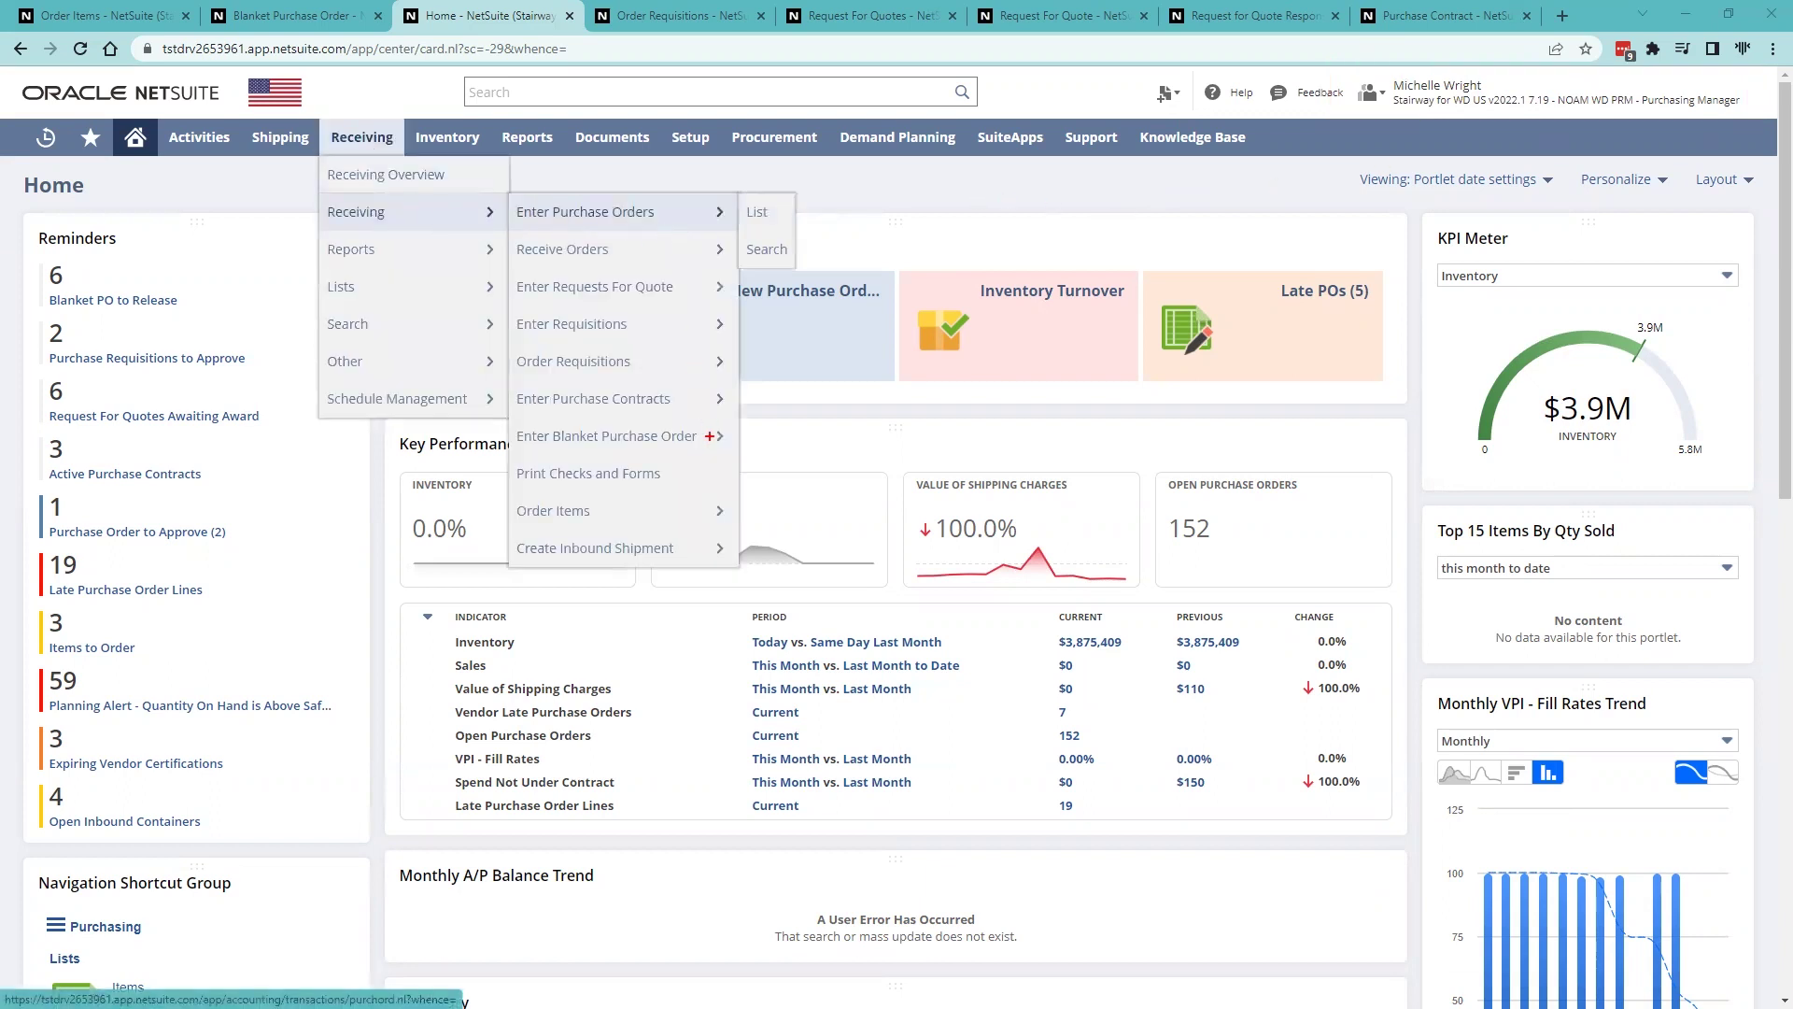
# - Open blanket purchase order BPO06 for Equity Office from the Order Items page
pyautogui.moveTo(715, 435); pyautogui.dragTo(764, 419)
pyautogui.moveTo(717, 324)
pyautogui.mouseDown()
pyautogui.moveTo(773, 316)
pyautogui.moveTo(771, 283)
pyautogui.mouseUp()
pyautogui.moveTo(718, 399); pyautogui.dragTo(783, 384)
pyautogui.press('Escape')
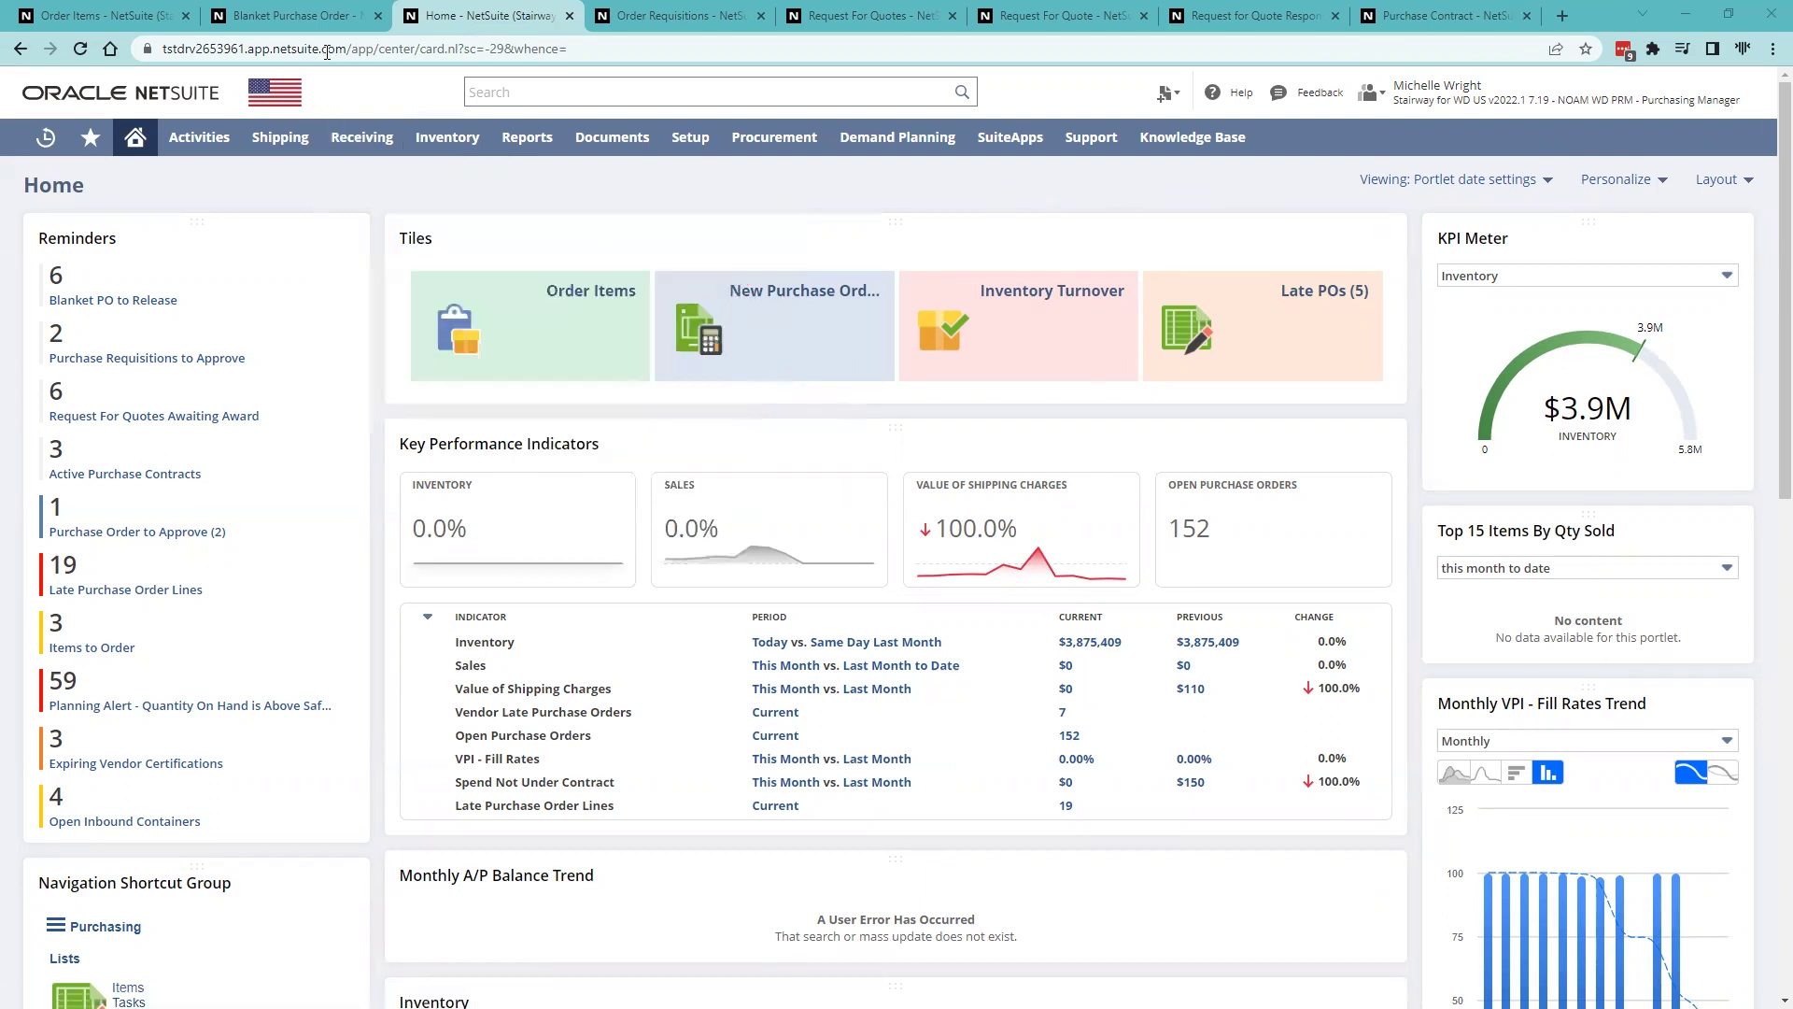
pyautogui.click(105, 16)
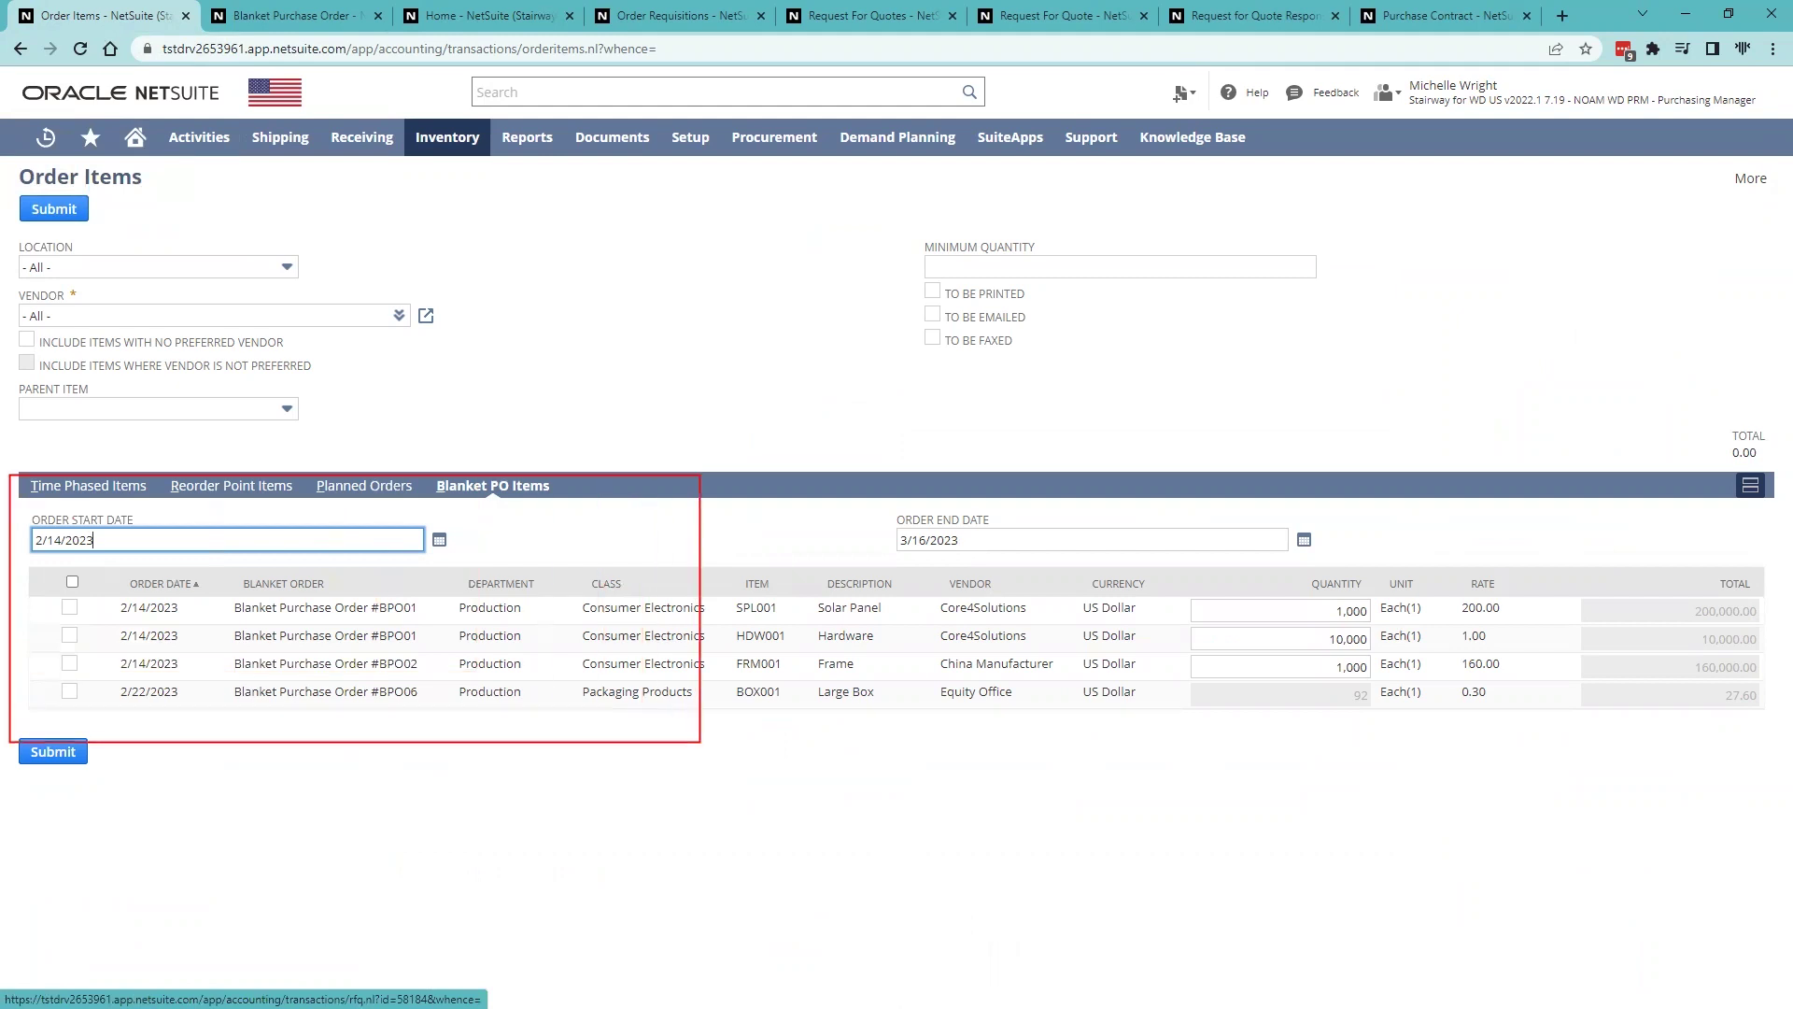
pyautogui.click(297, 16)
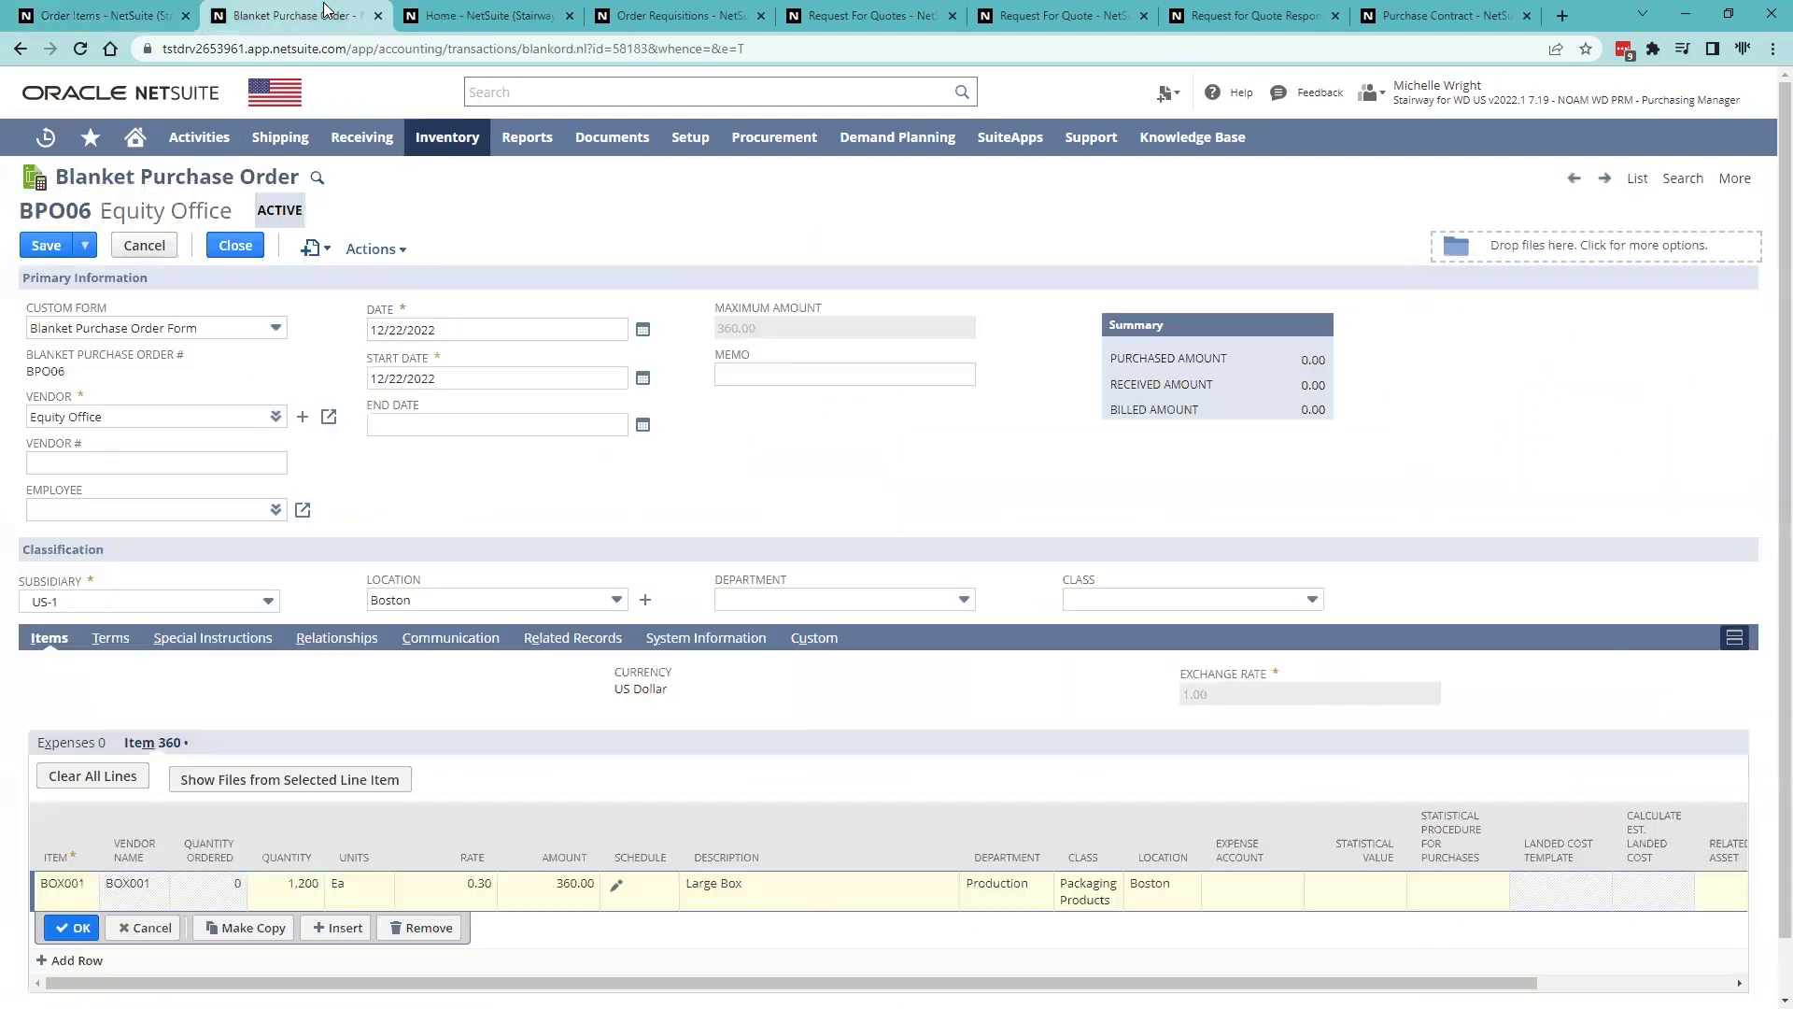
# - Review BPO06's Terms and Special Instructions, then return to its item lines
pyautogui.click(112, 638)
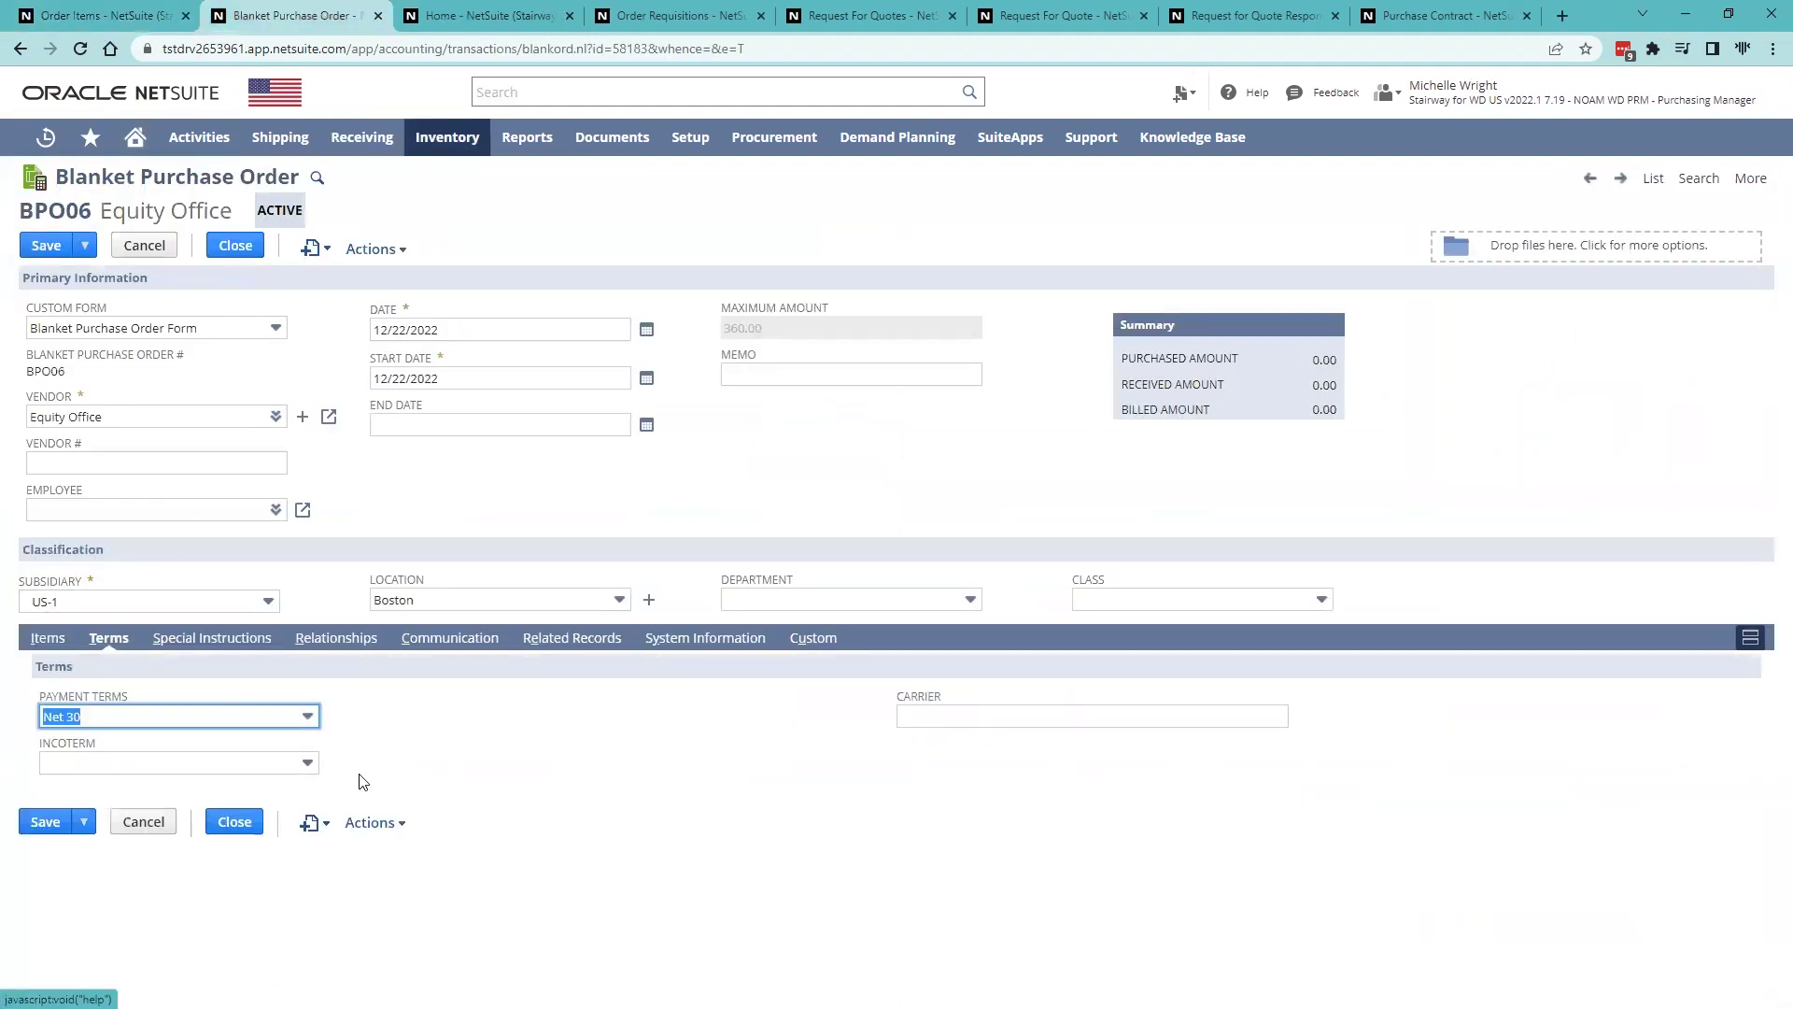
pyautogui.click(228, 646)
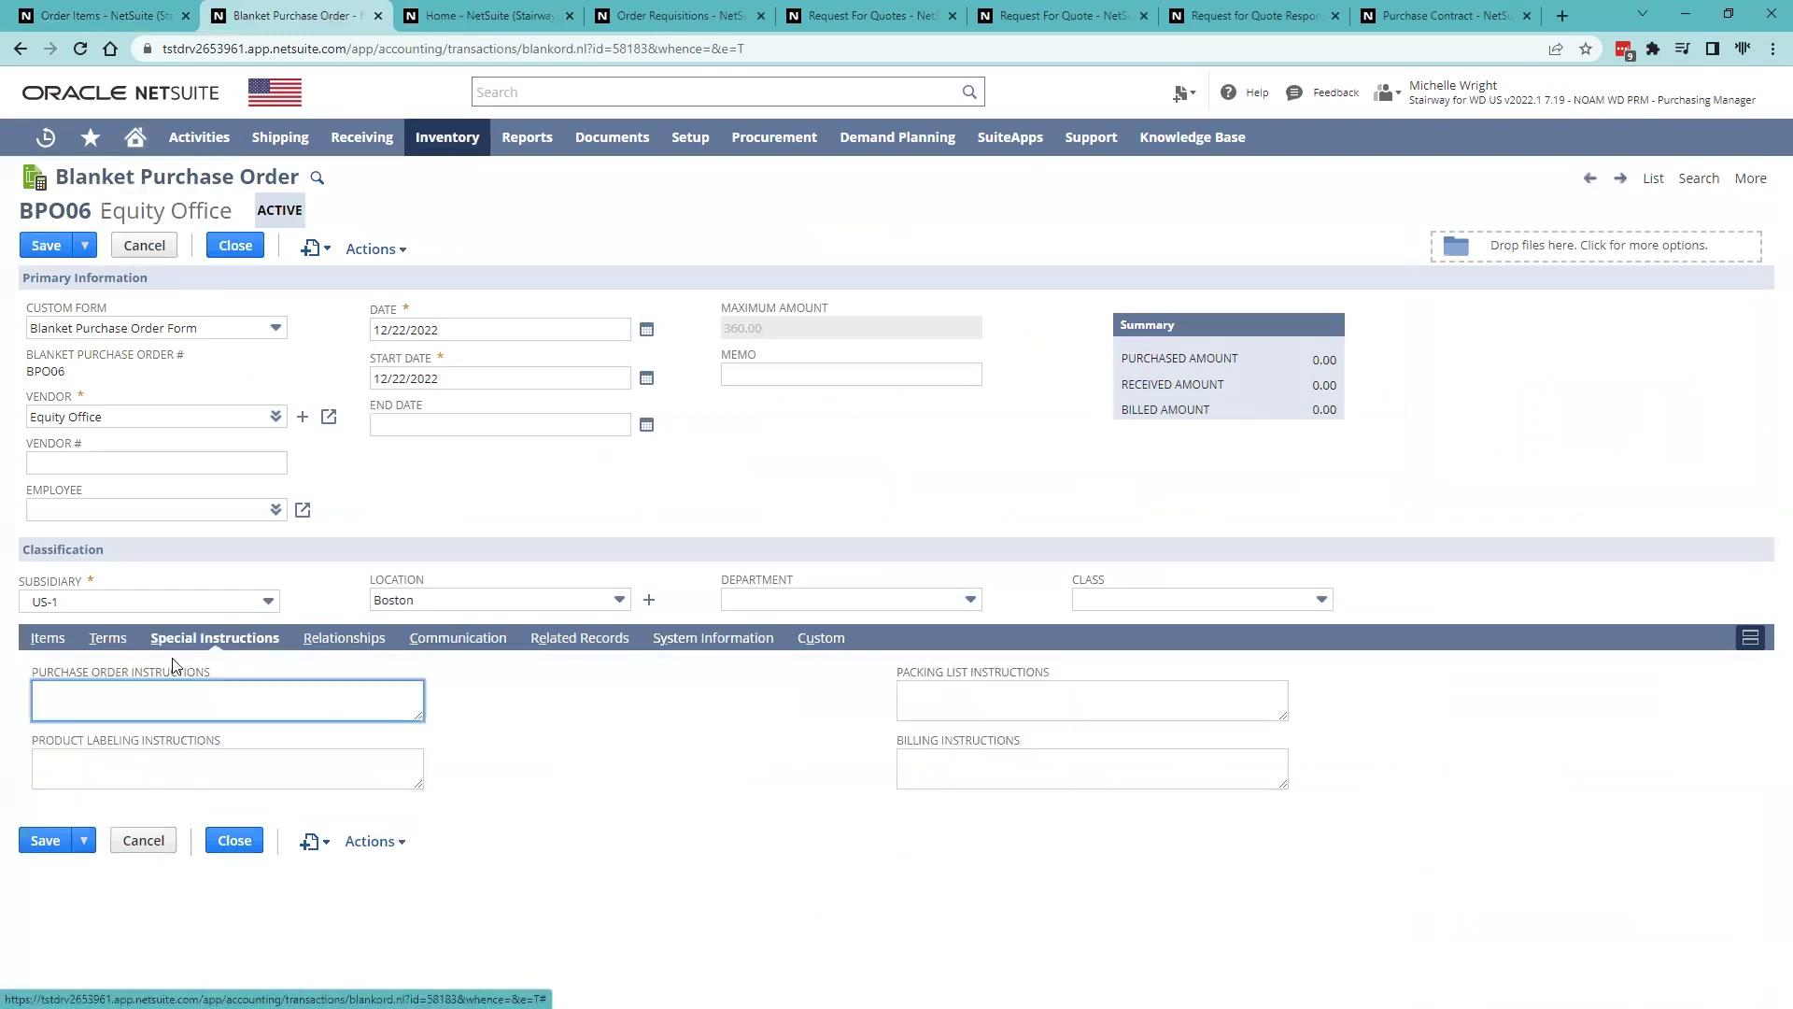
pyautogui.click(44, 642)
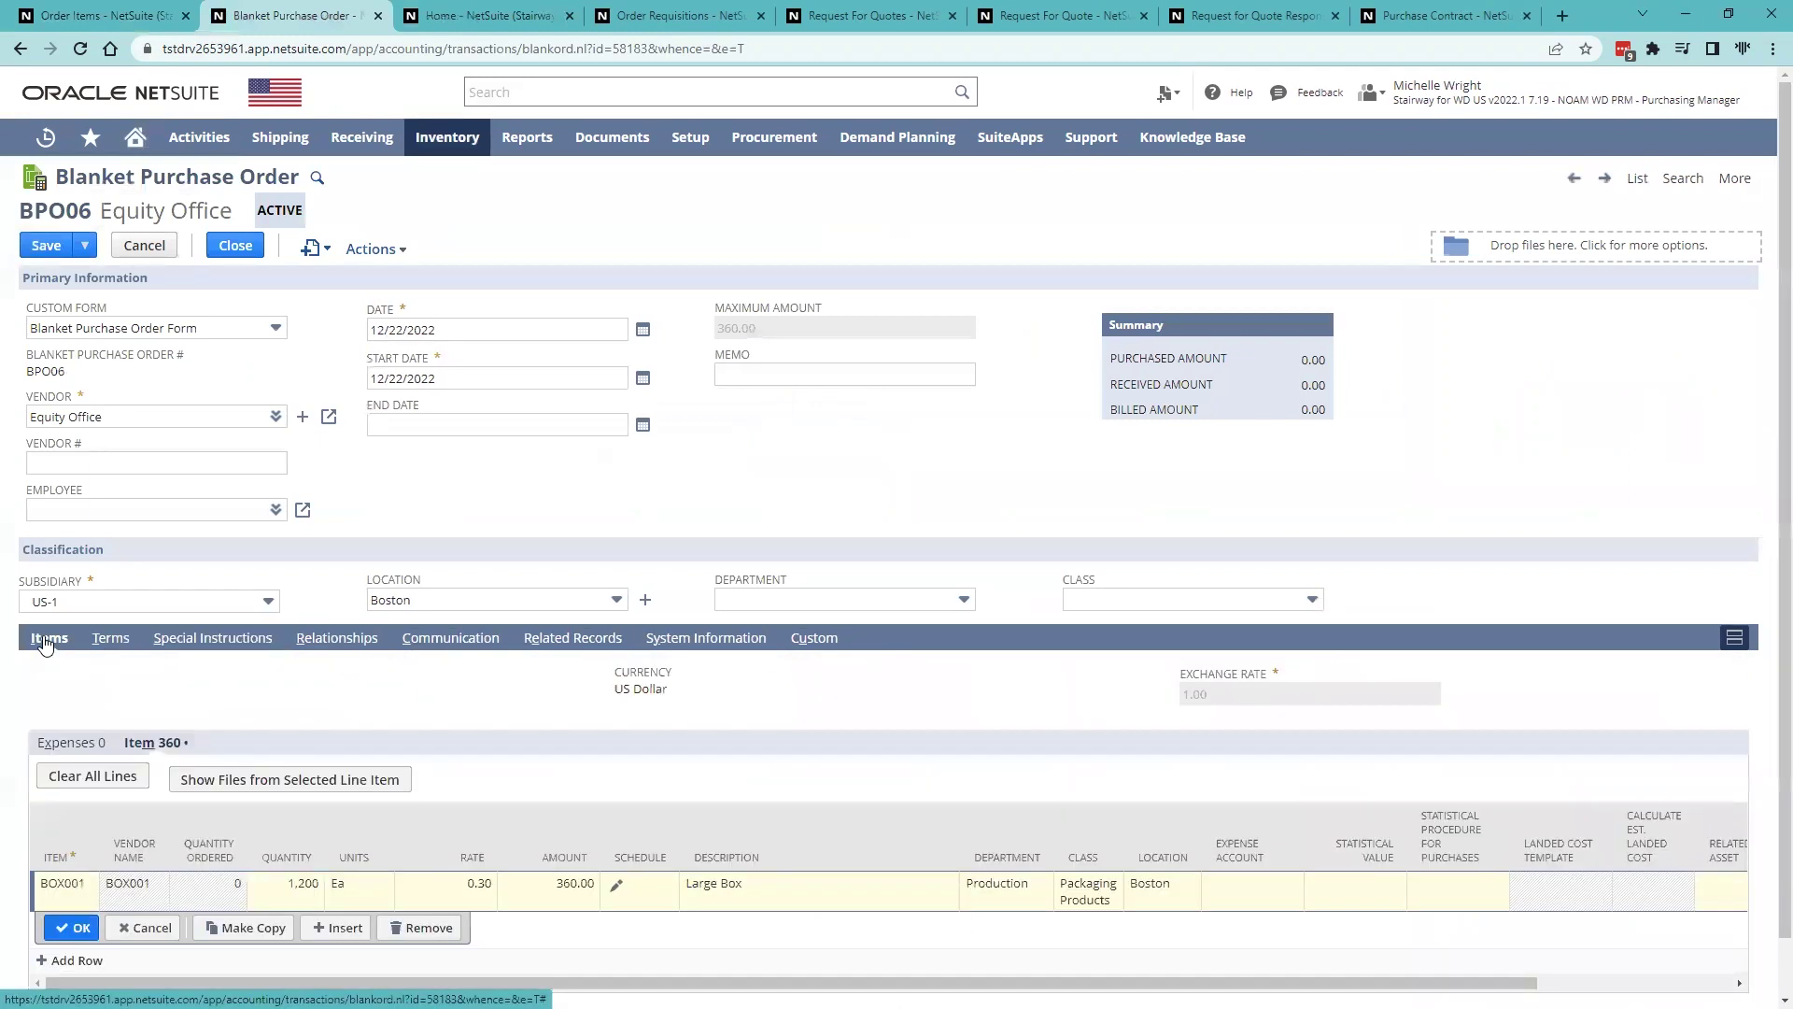
# - Inspect the Large Box line's release schedule options, keeping PO creation at lead time, and close unchanged
pyautogui.click(618, 886)
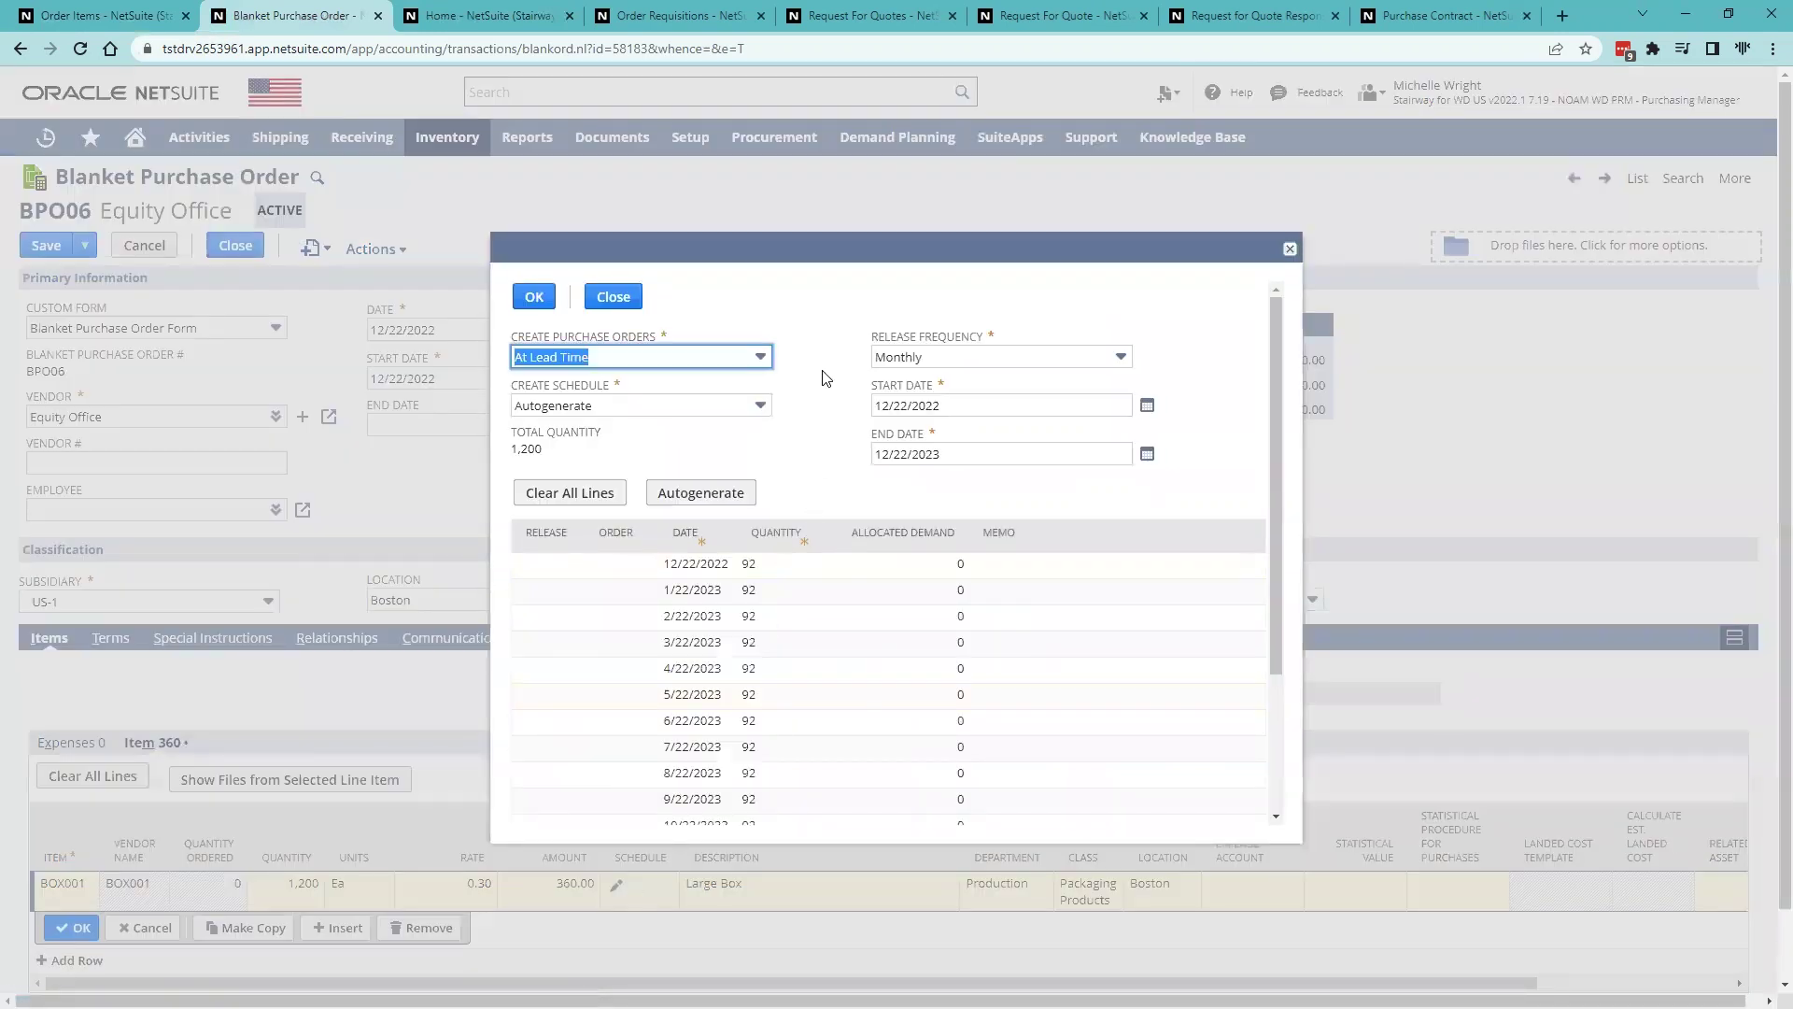
pyautogui.click(758, 362)
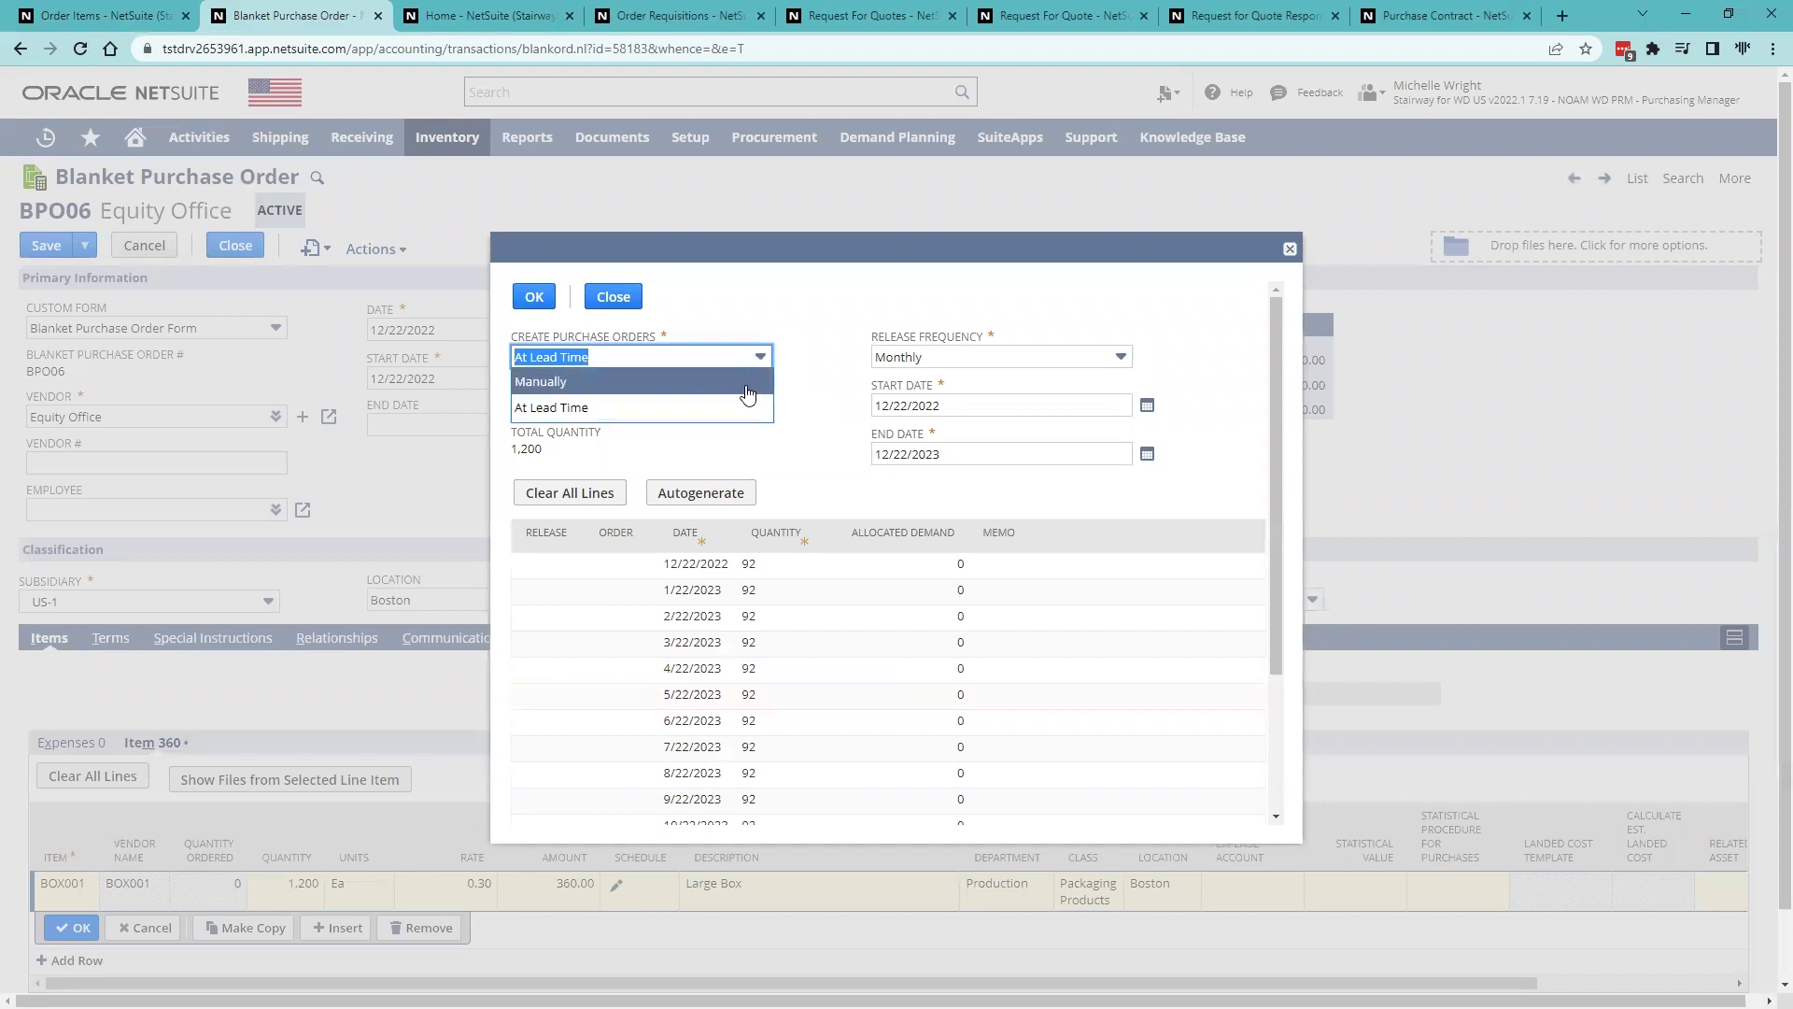
pyautogui.click(833, 322)
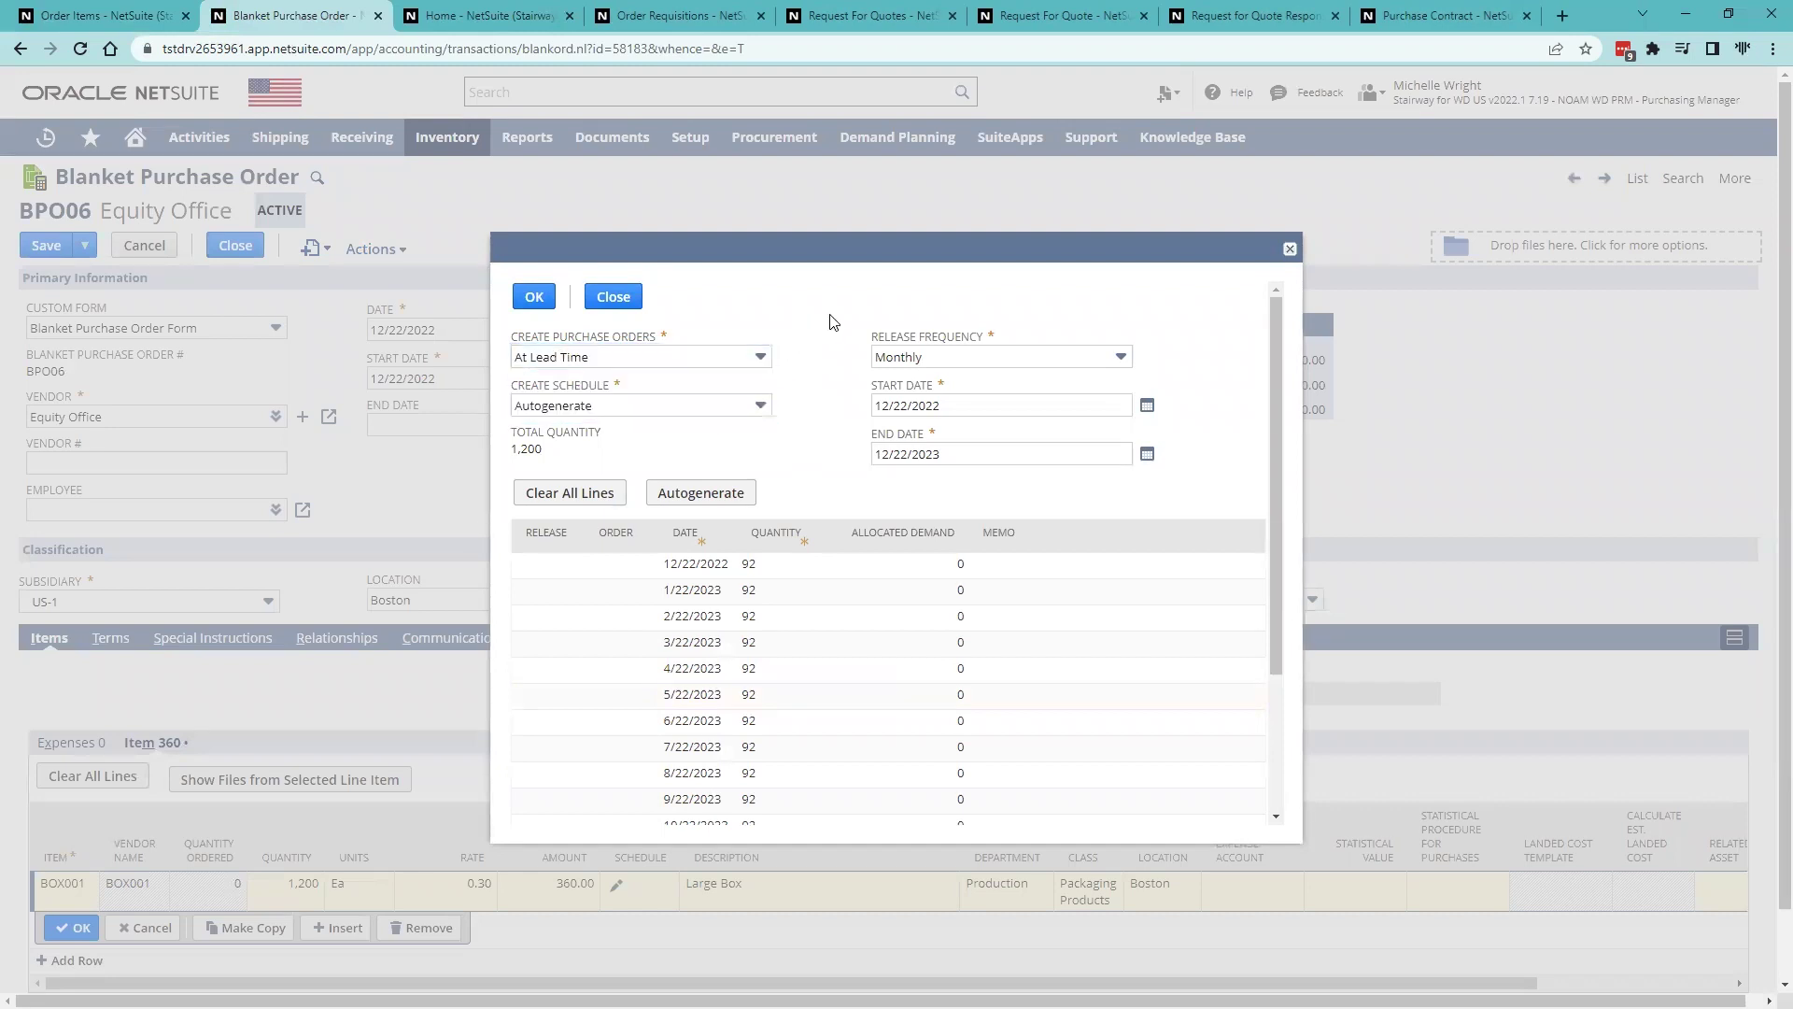
pyautogui.click(755, 415)
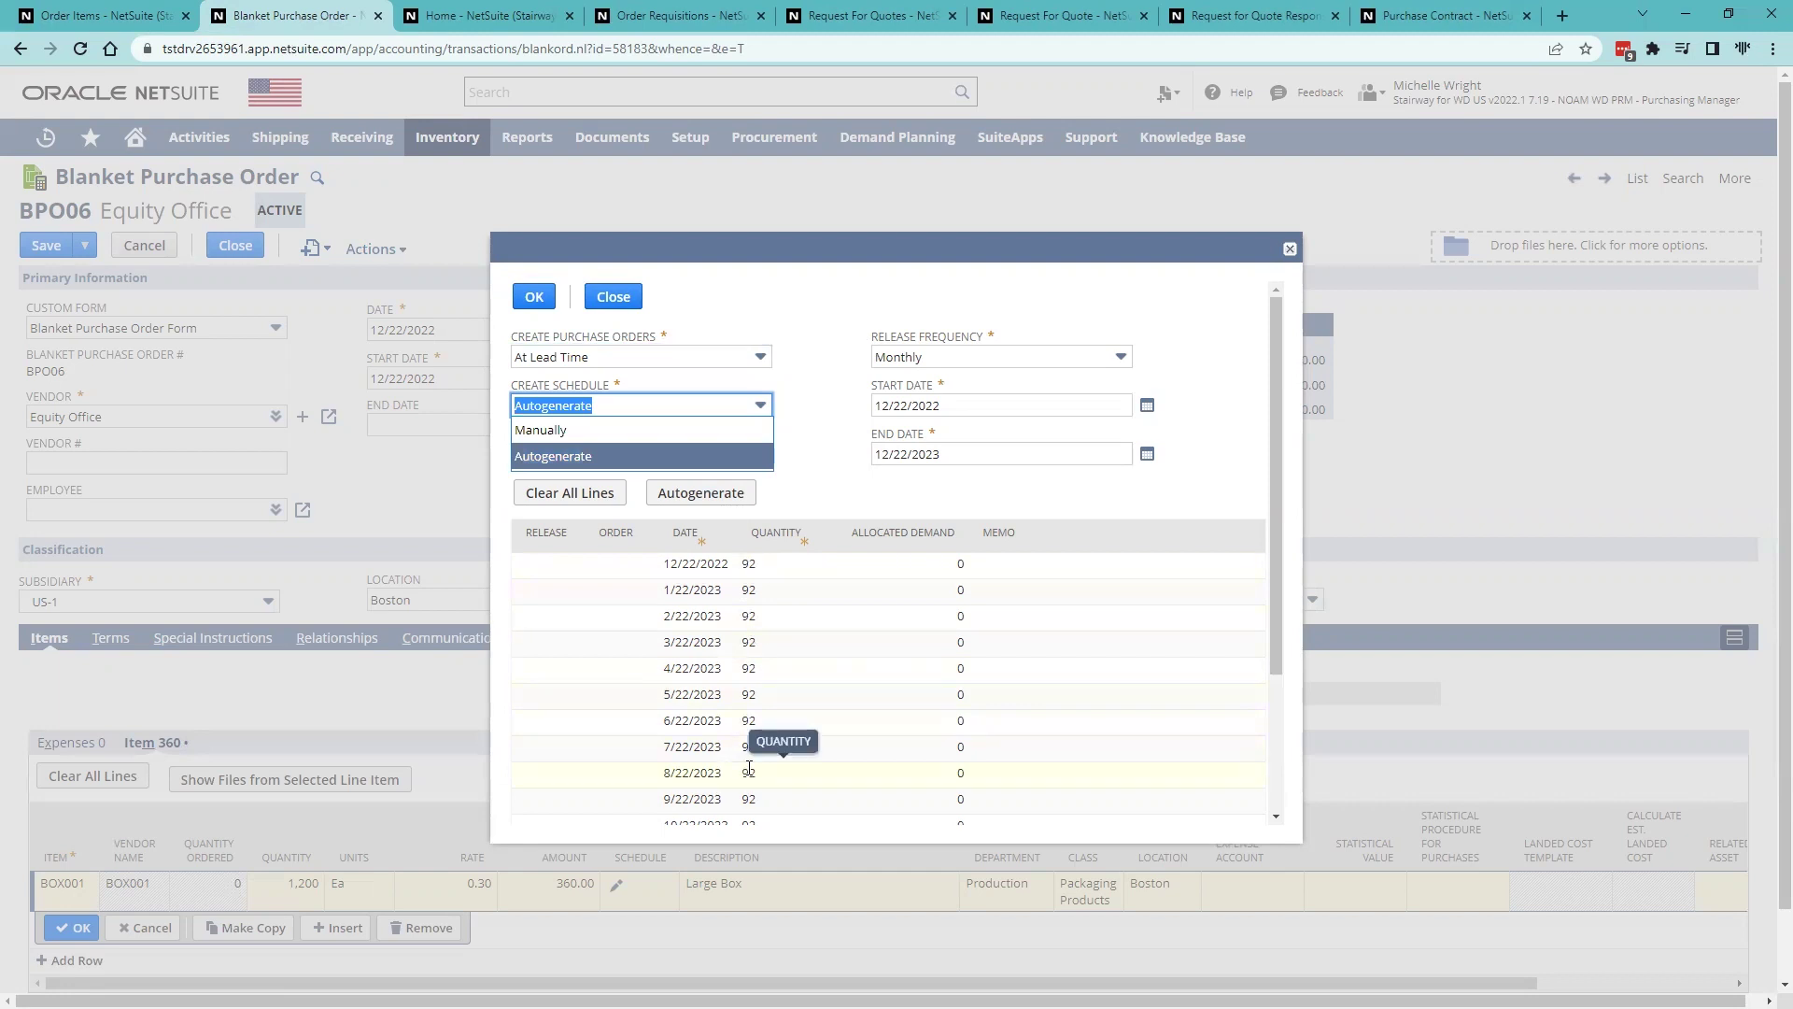
pyautogui.click(1289, 251)
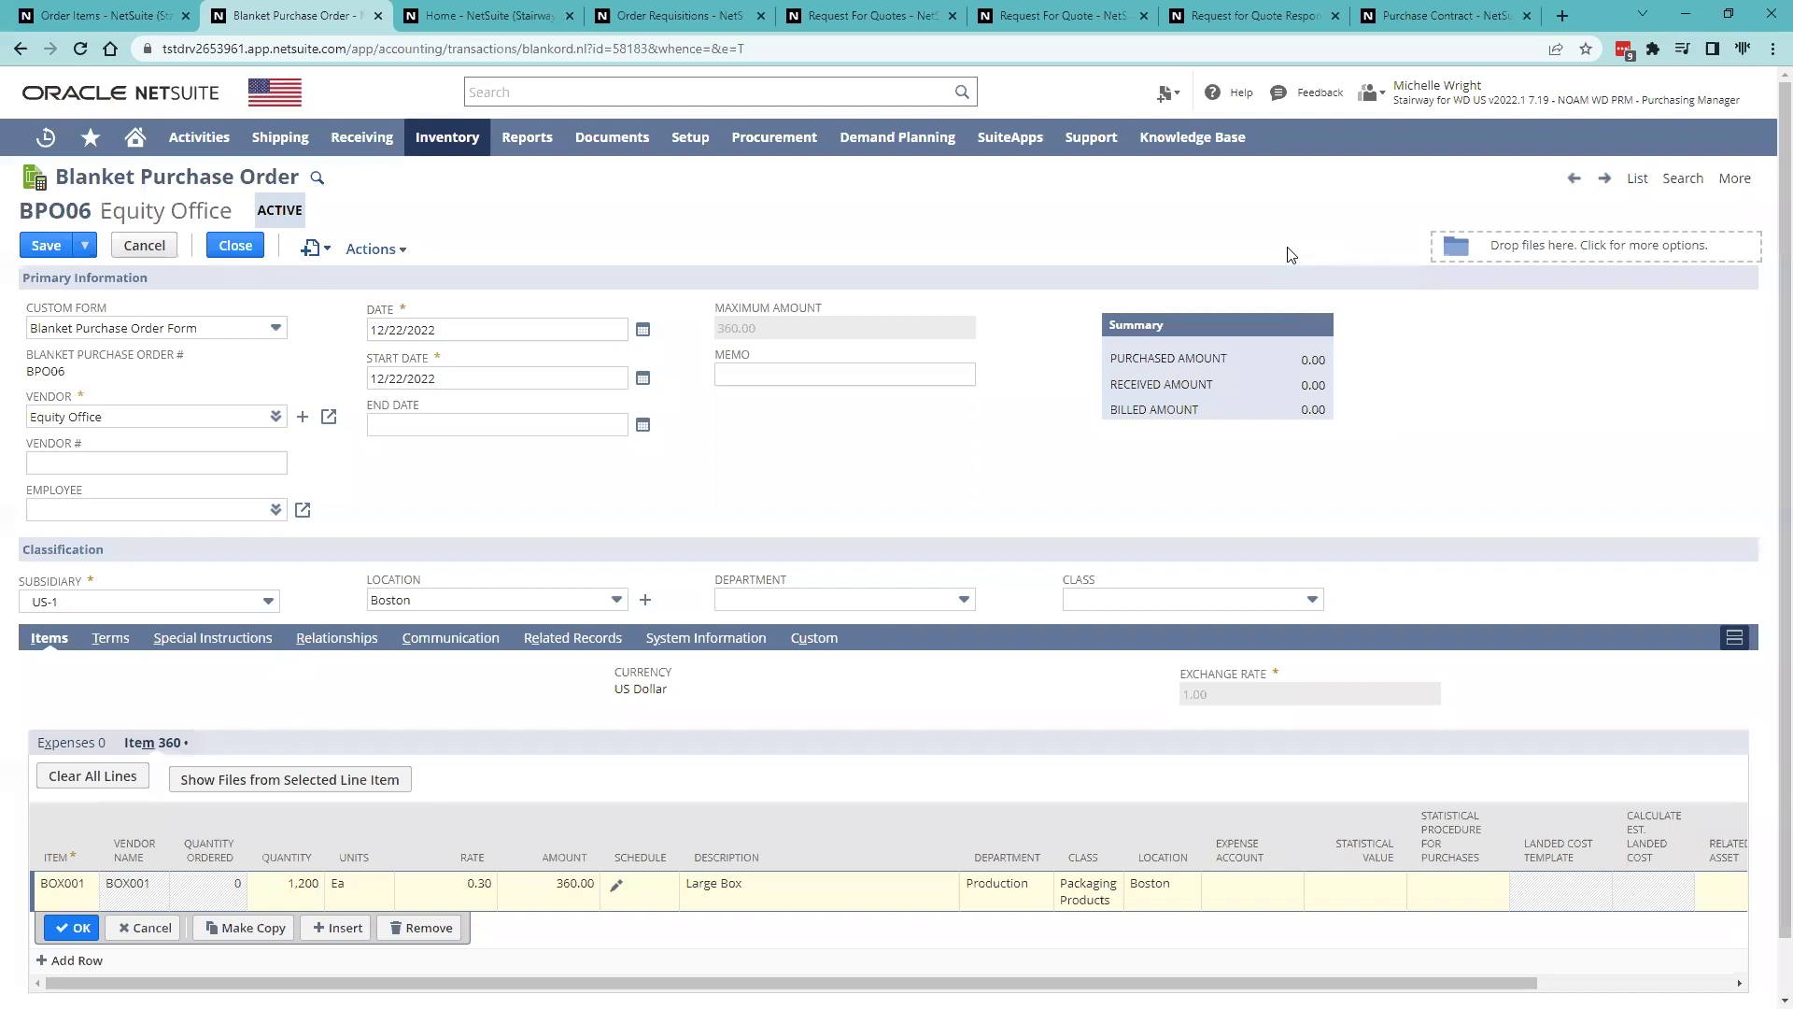
# - Show the Employee Center home listing requisitions REQ06–REQ13 with REQ07 fully ordered
pyautogui.click(467, 19)
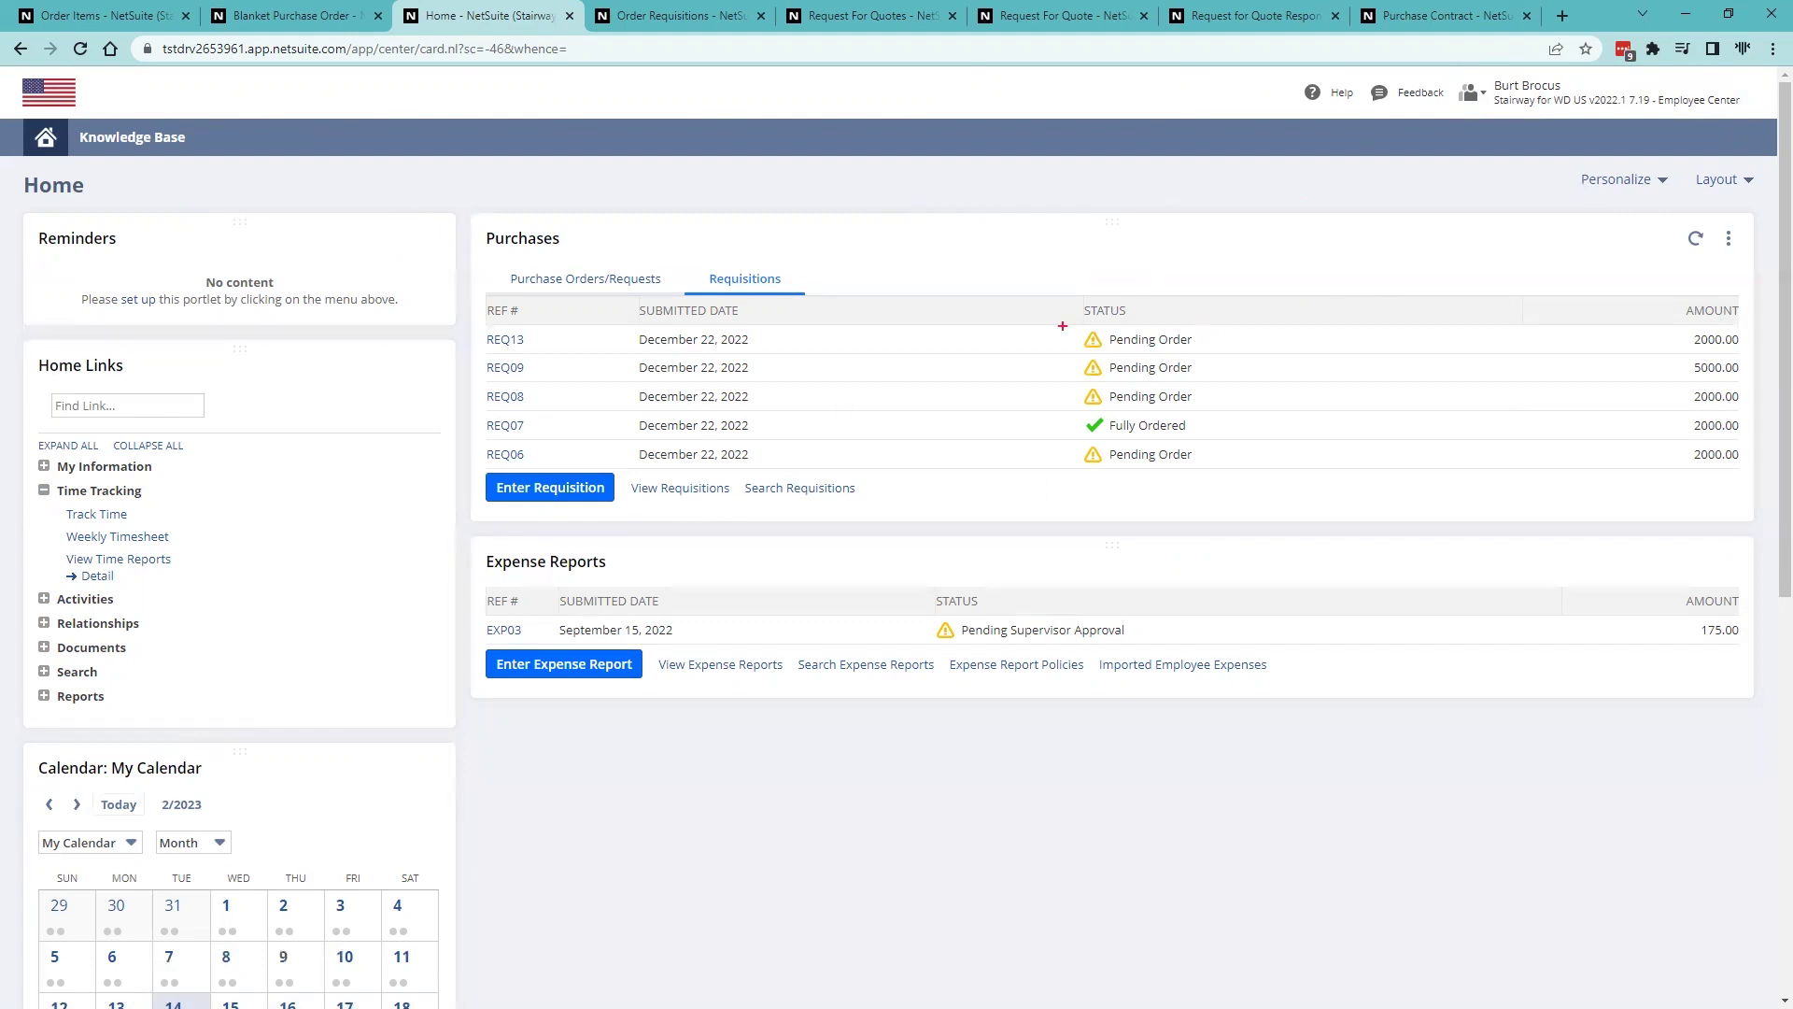
pyautogui.moveTo(457, 264)
pyautogui.mouseDown()
pyautogui.moveTo(1017, 393)
pyautogui.moveTo(1213, 480)
pyautogui.moveTo(1220, 414)
pyautogui.mouseUp()
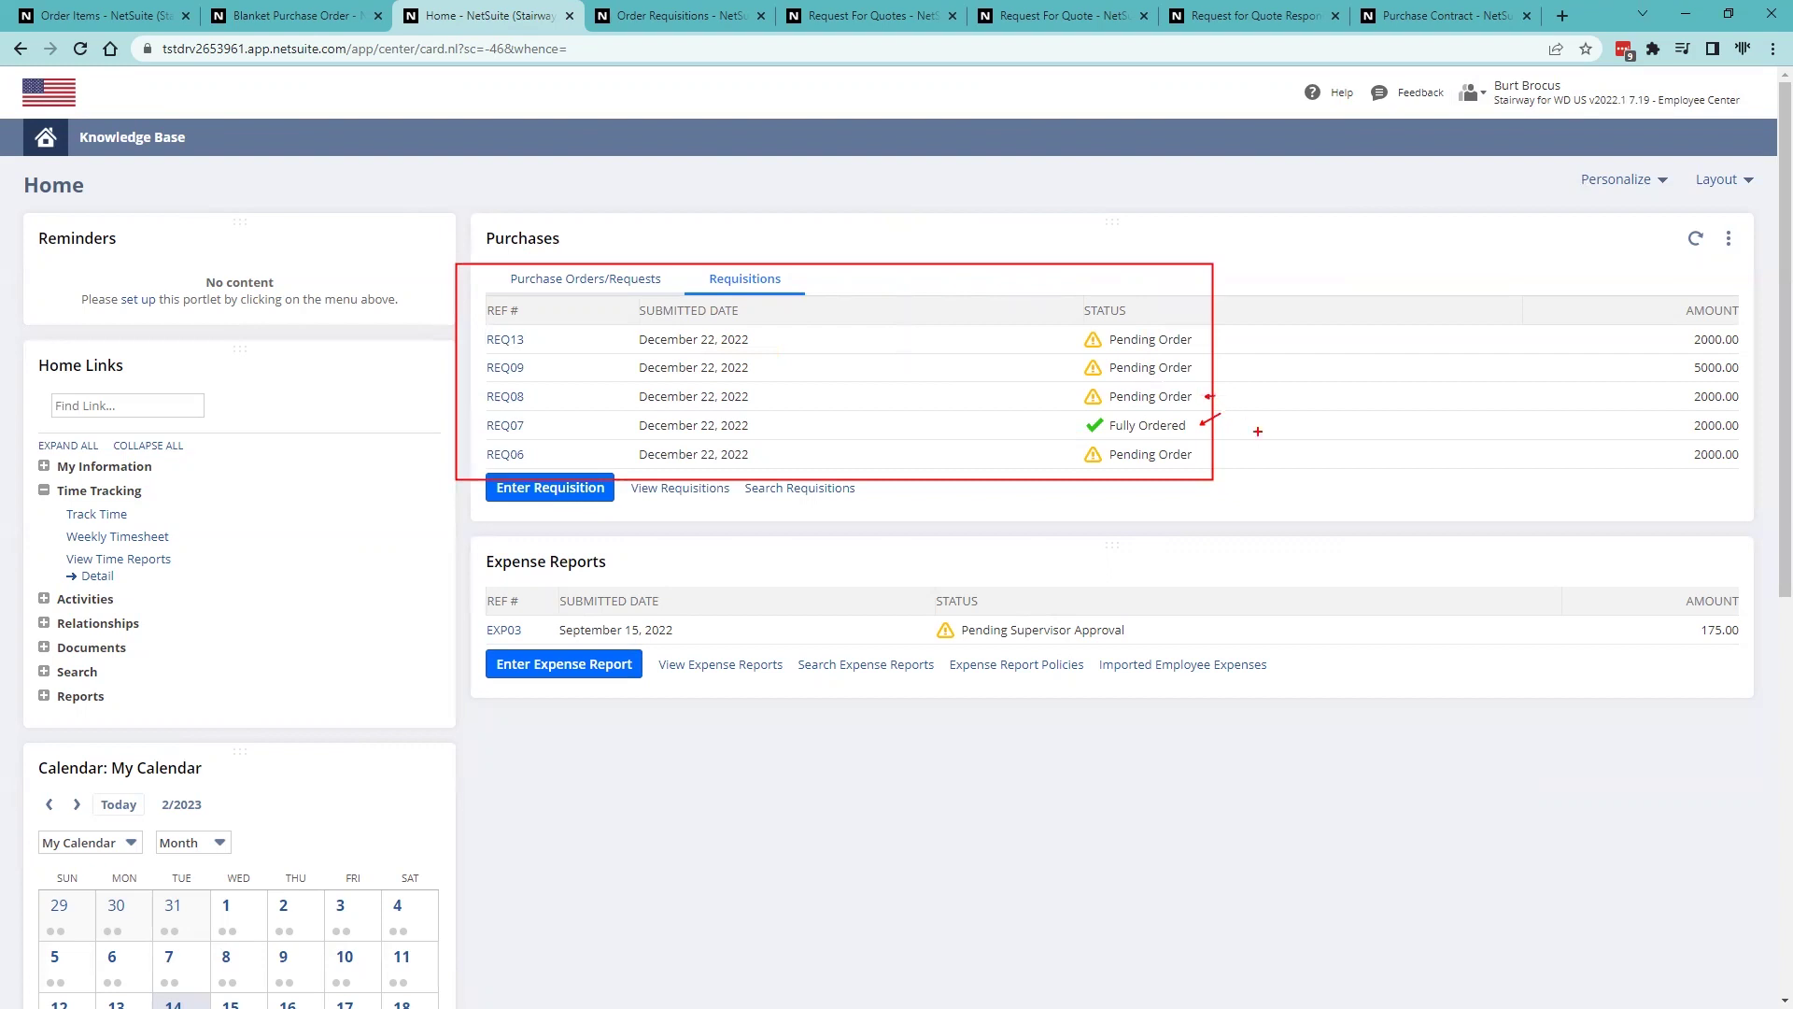
pyautogui.press('Escape')
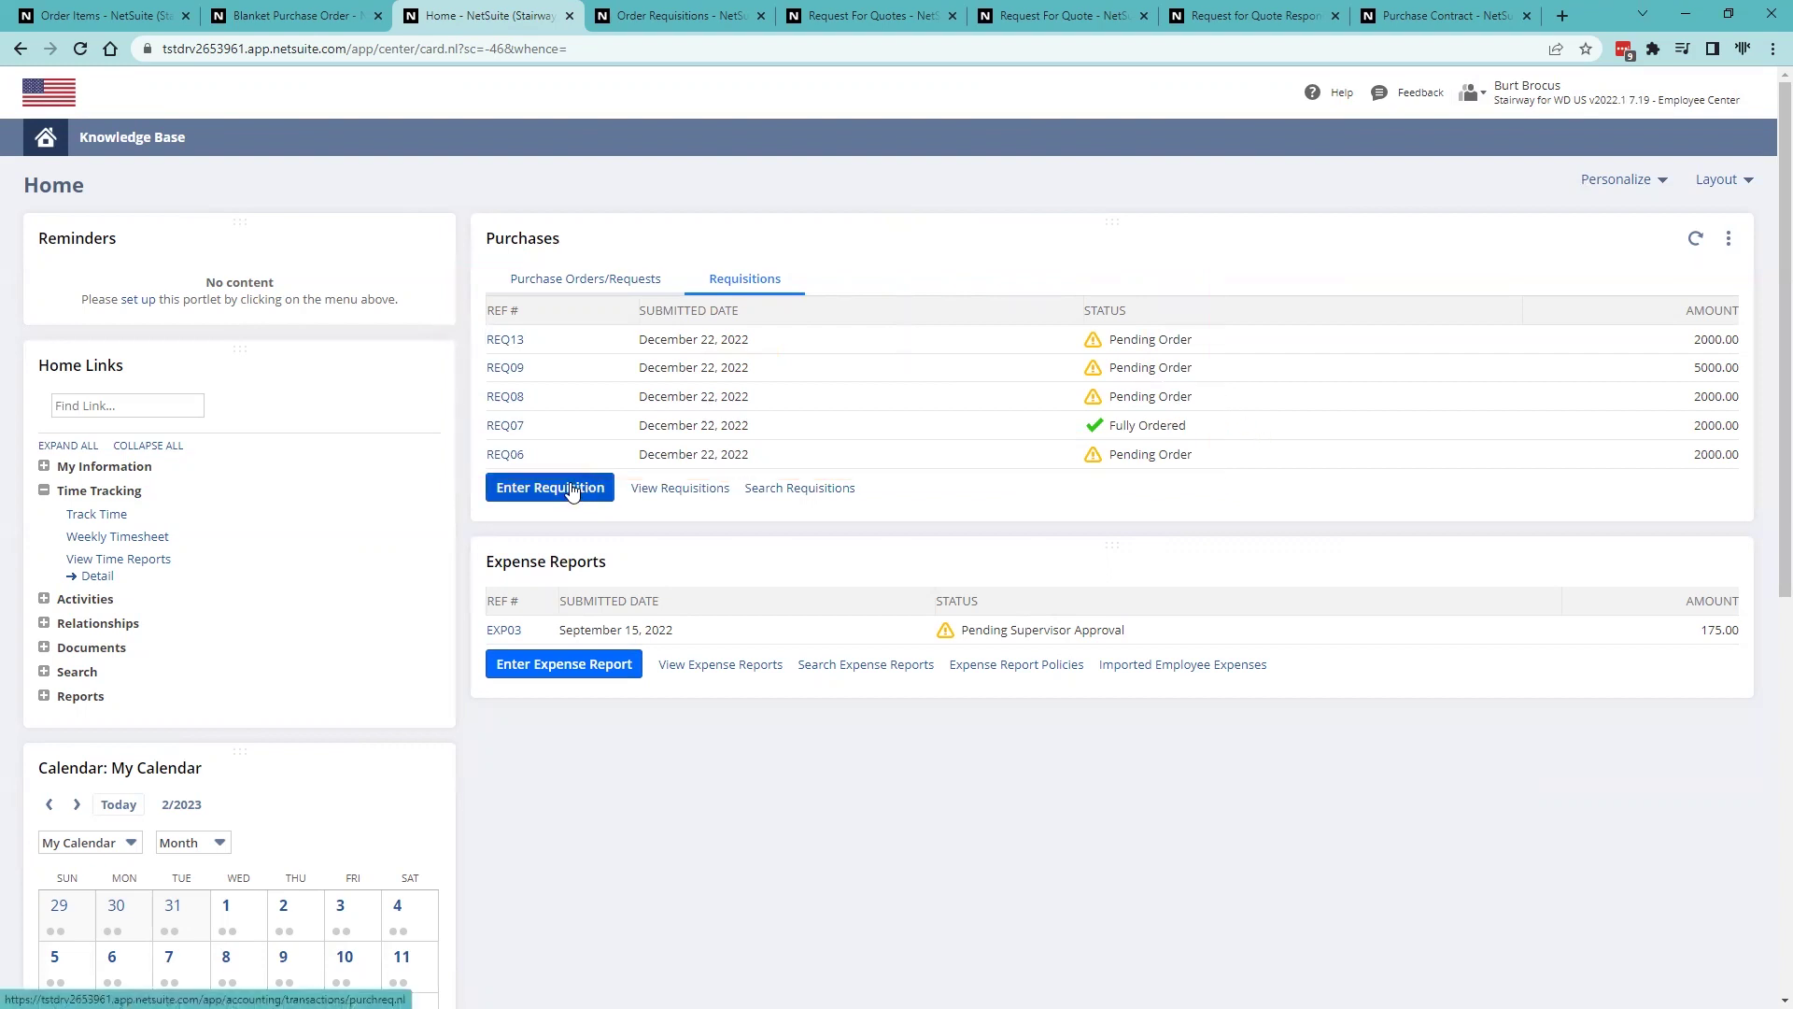
# - Check REQ07's BTO Laptop line, ordered on PO2976, then return to the purchasing Home dashboard
pyautogui.click(502, 427)
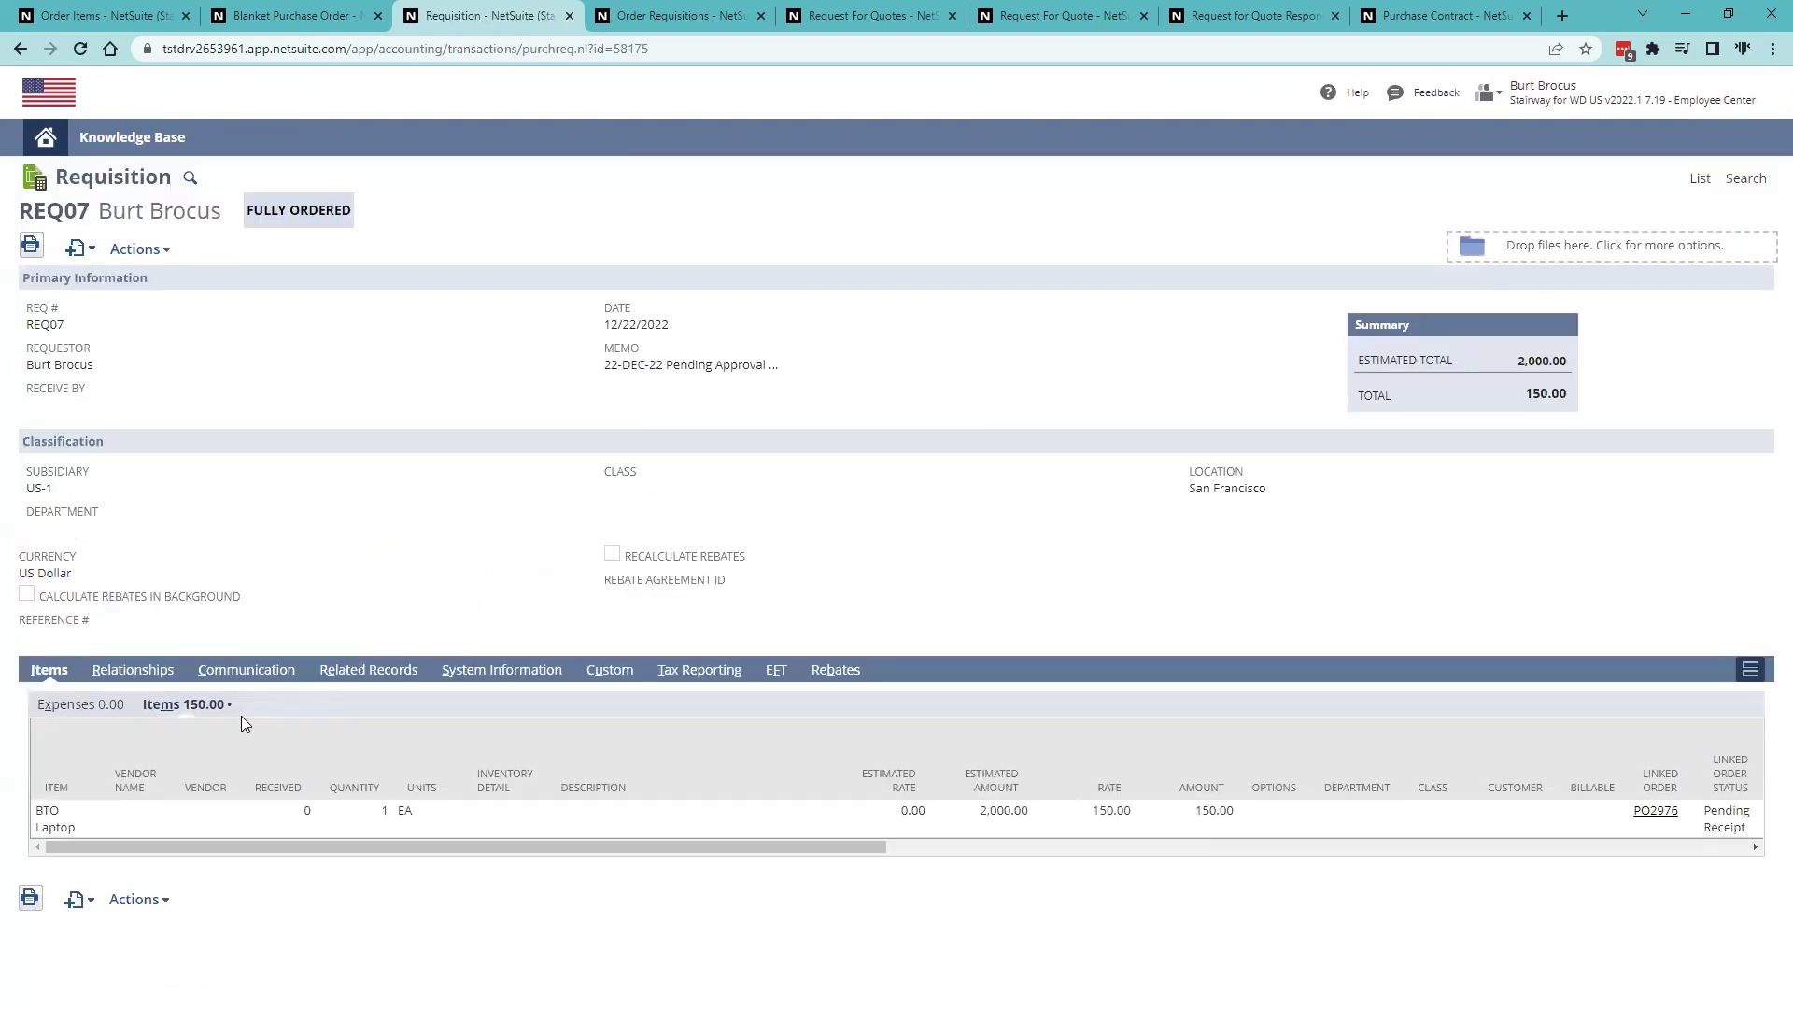
pyautogui.moveTo(9, 748); pyautogui.dragTo(95, 848)
pyautogui.moveTo(953, 757); pyautogui.dragTo(1041, 843)
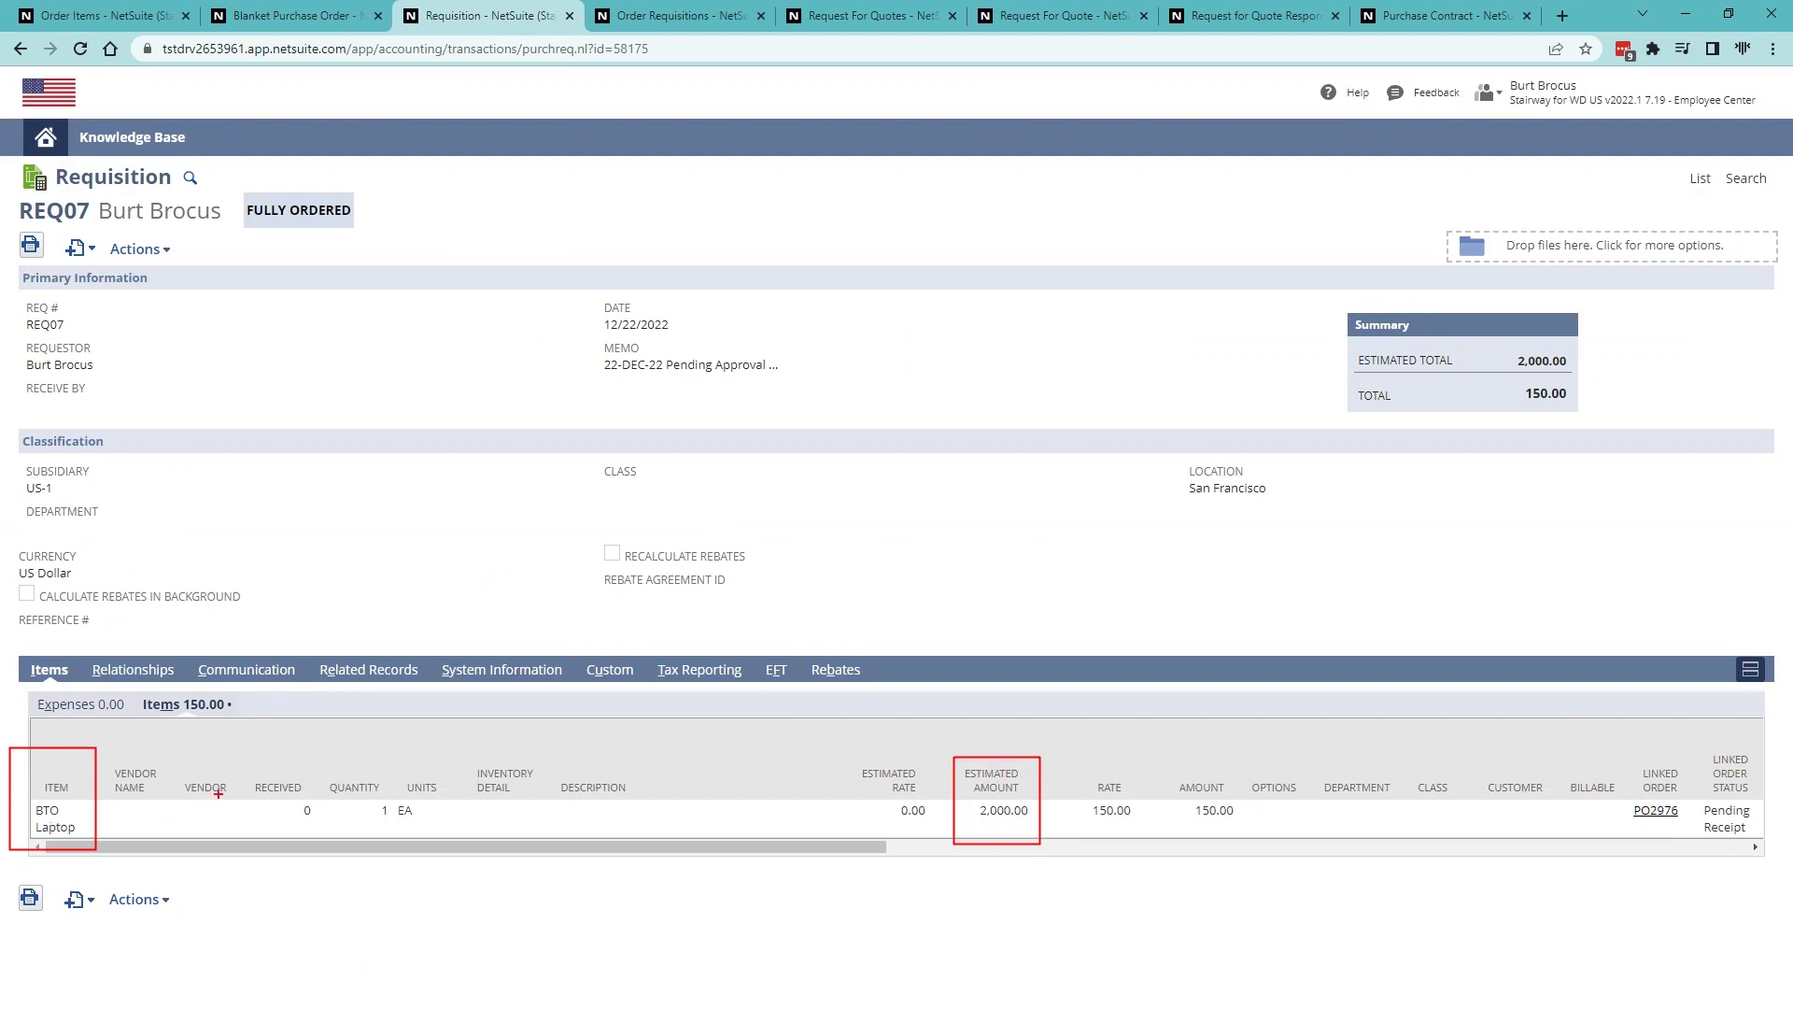
pyautogui.moveTo(239, 763); pyautogui.dragTo(225, 777)
pyautogui.moveTo(390, 744); pyautogui.dragTo(374, 778)
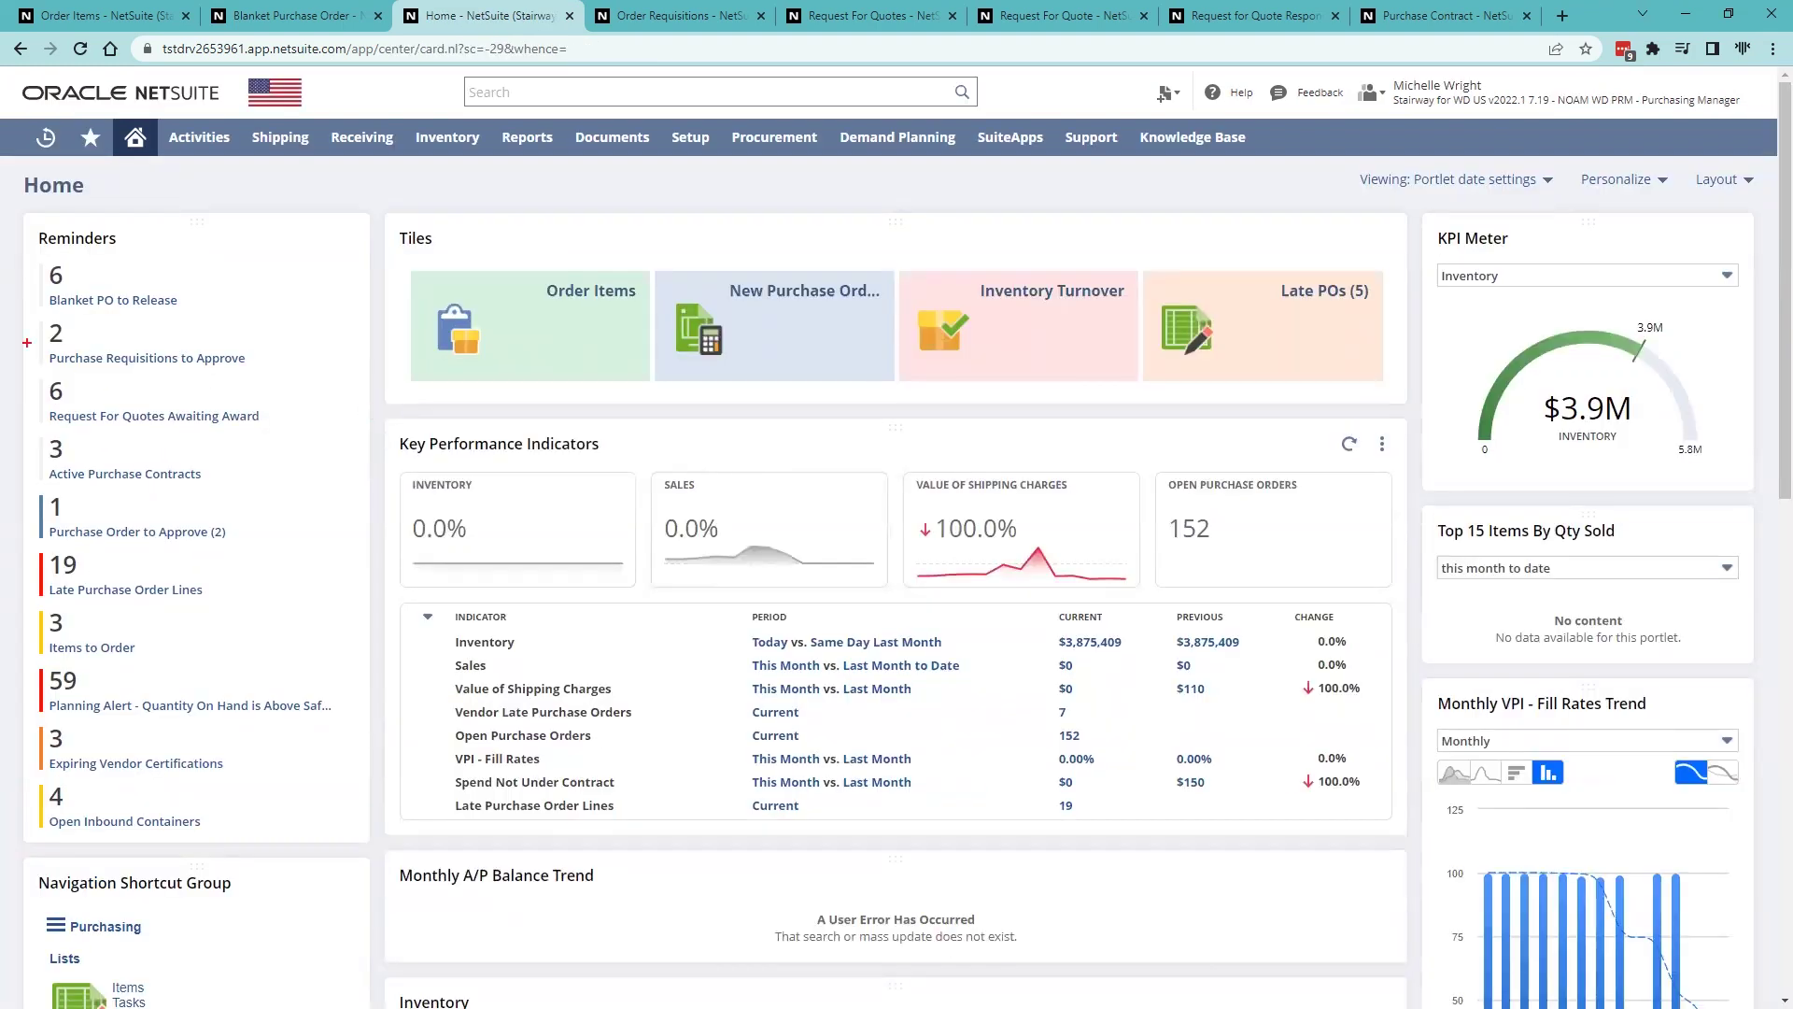
# - Bring up RFQ06 from the order requisitions page, fully awarded and linked to contract PC06
pyautogui.moveTo(17, 308); pyautogui.dragTo(317, 377)
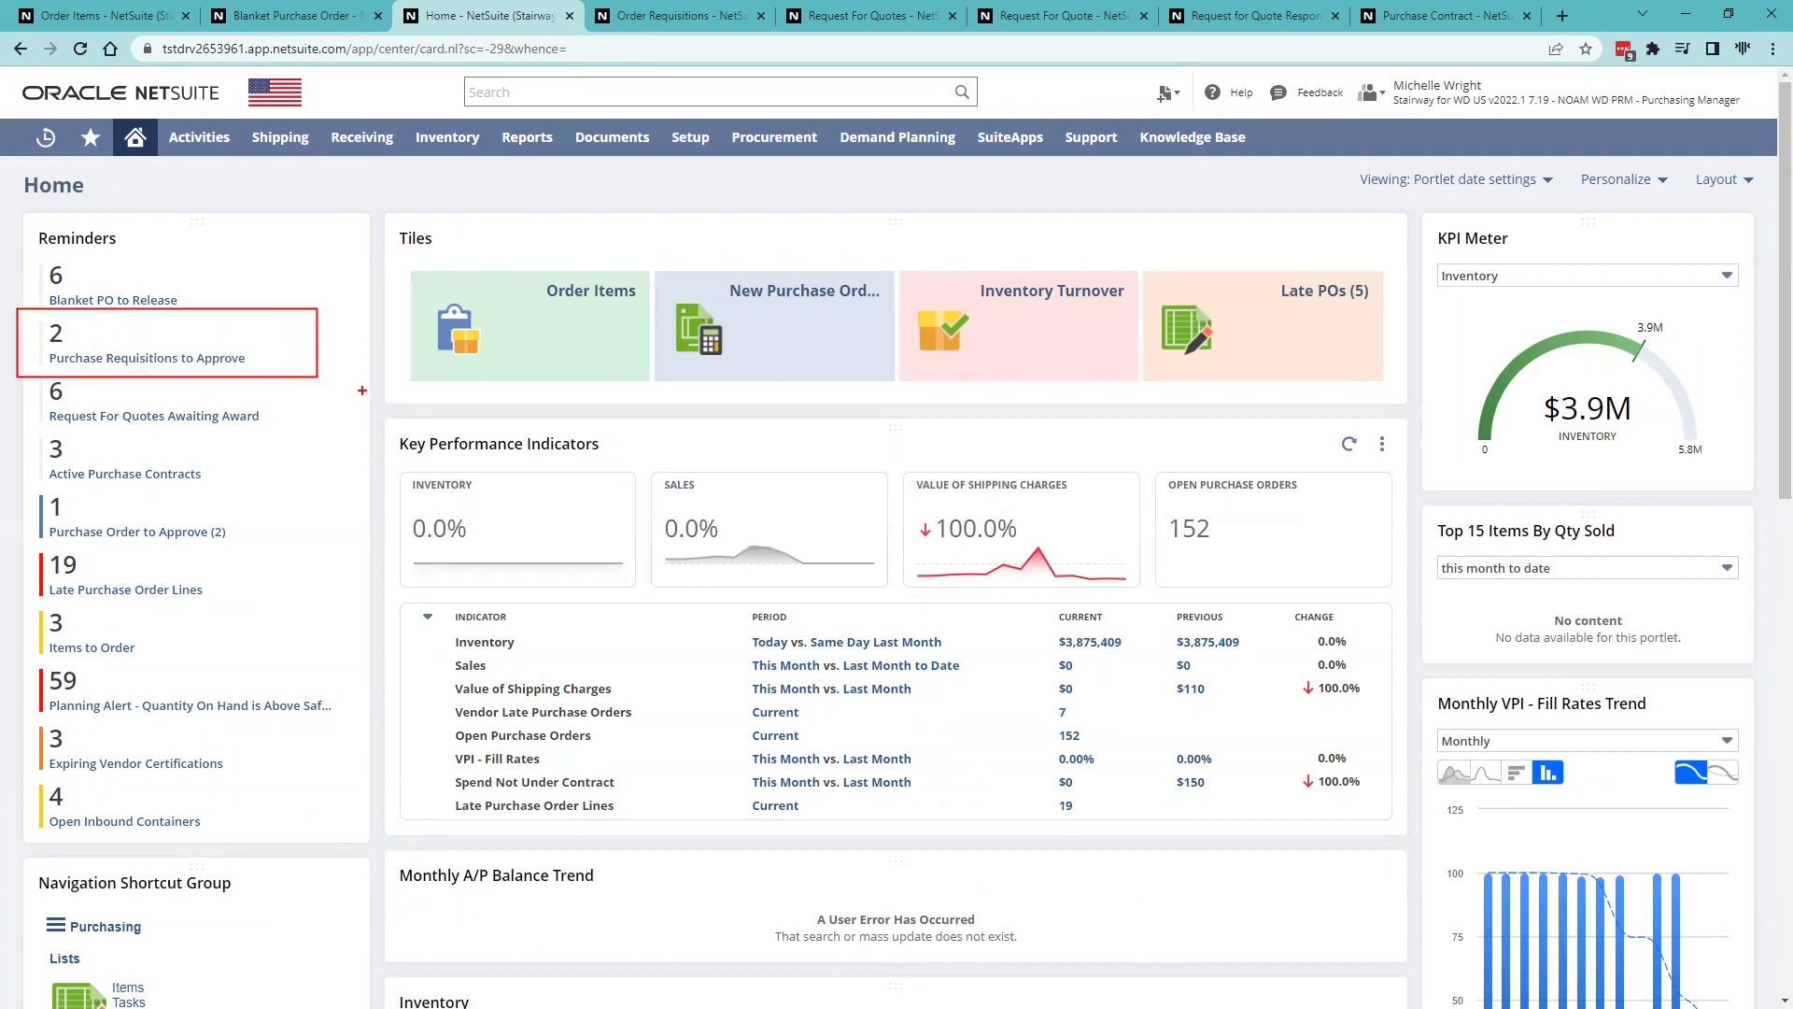
pyautogui.click(643, 16)
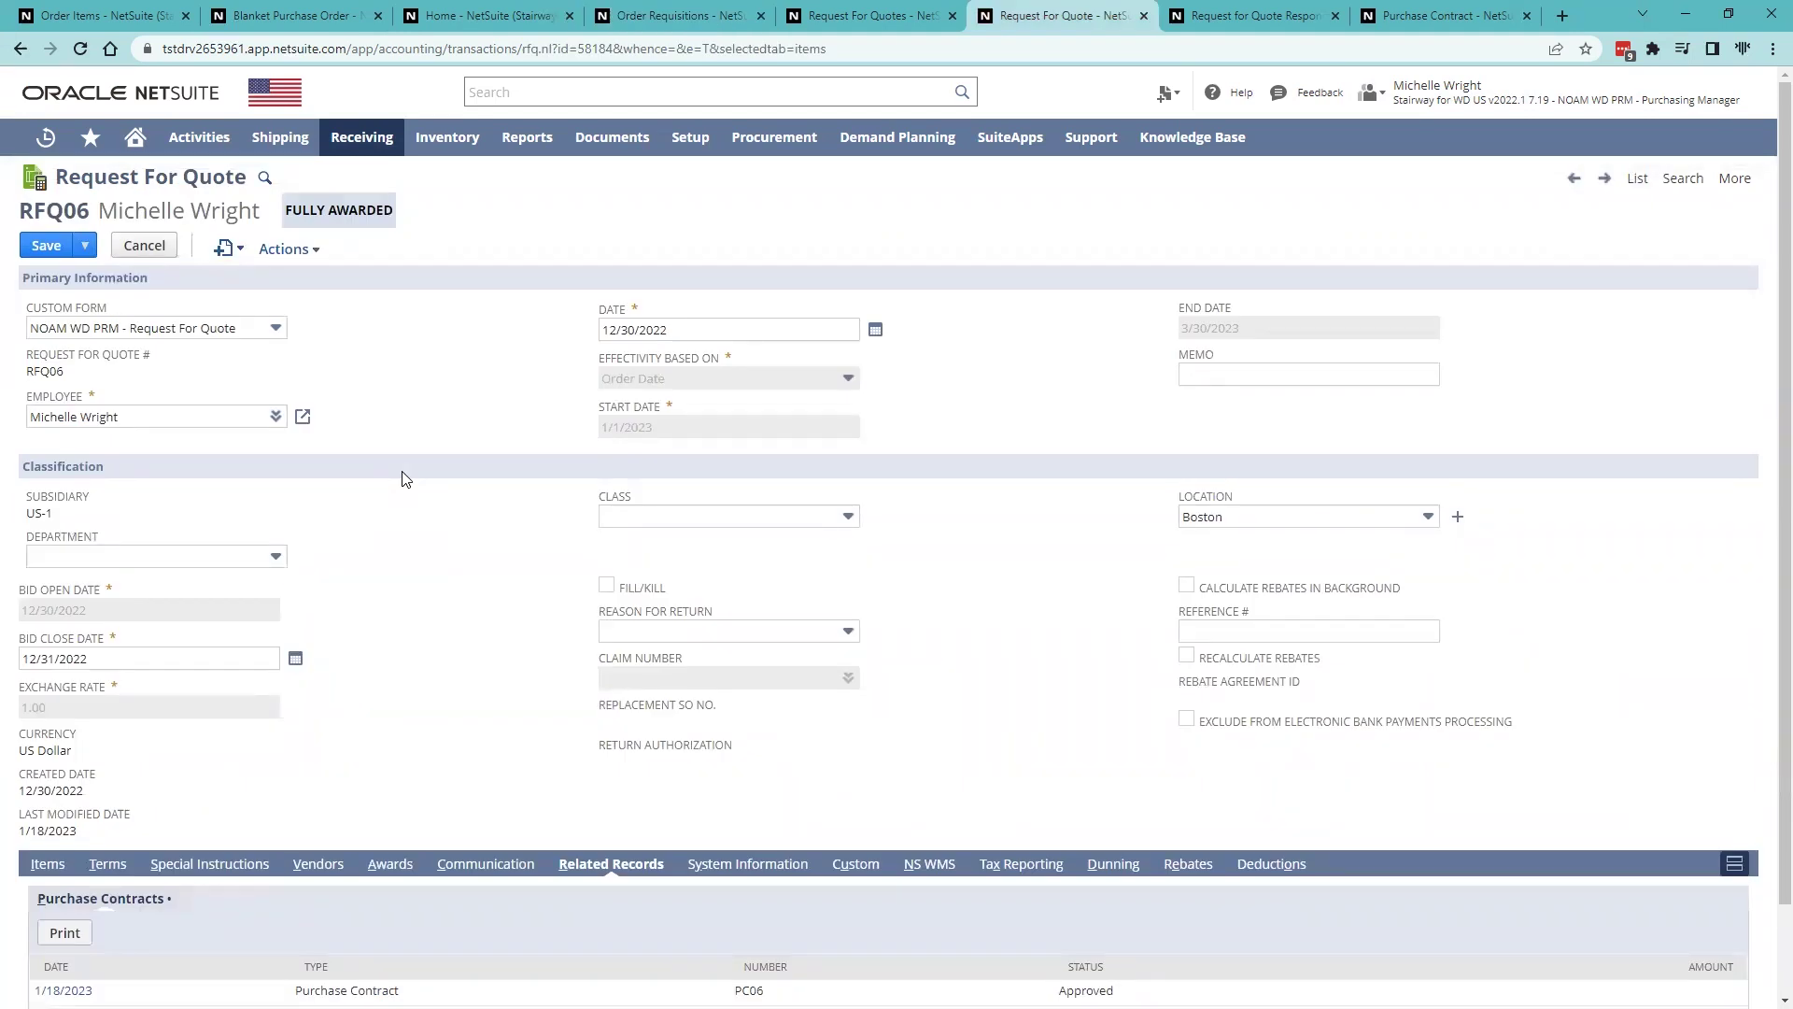
# - Review RFQ06's item lines, invited vendors and awards
pyautogui.click(51, 865)
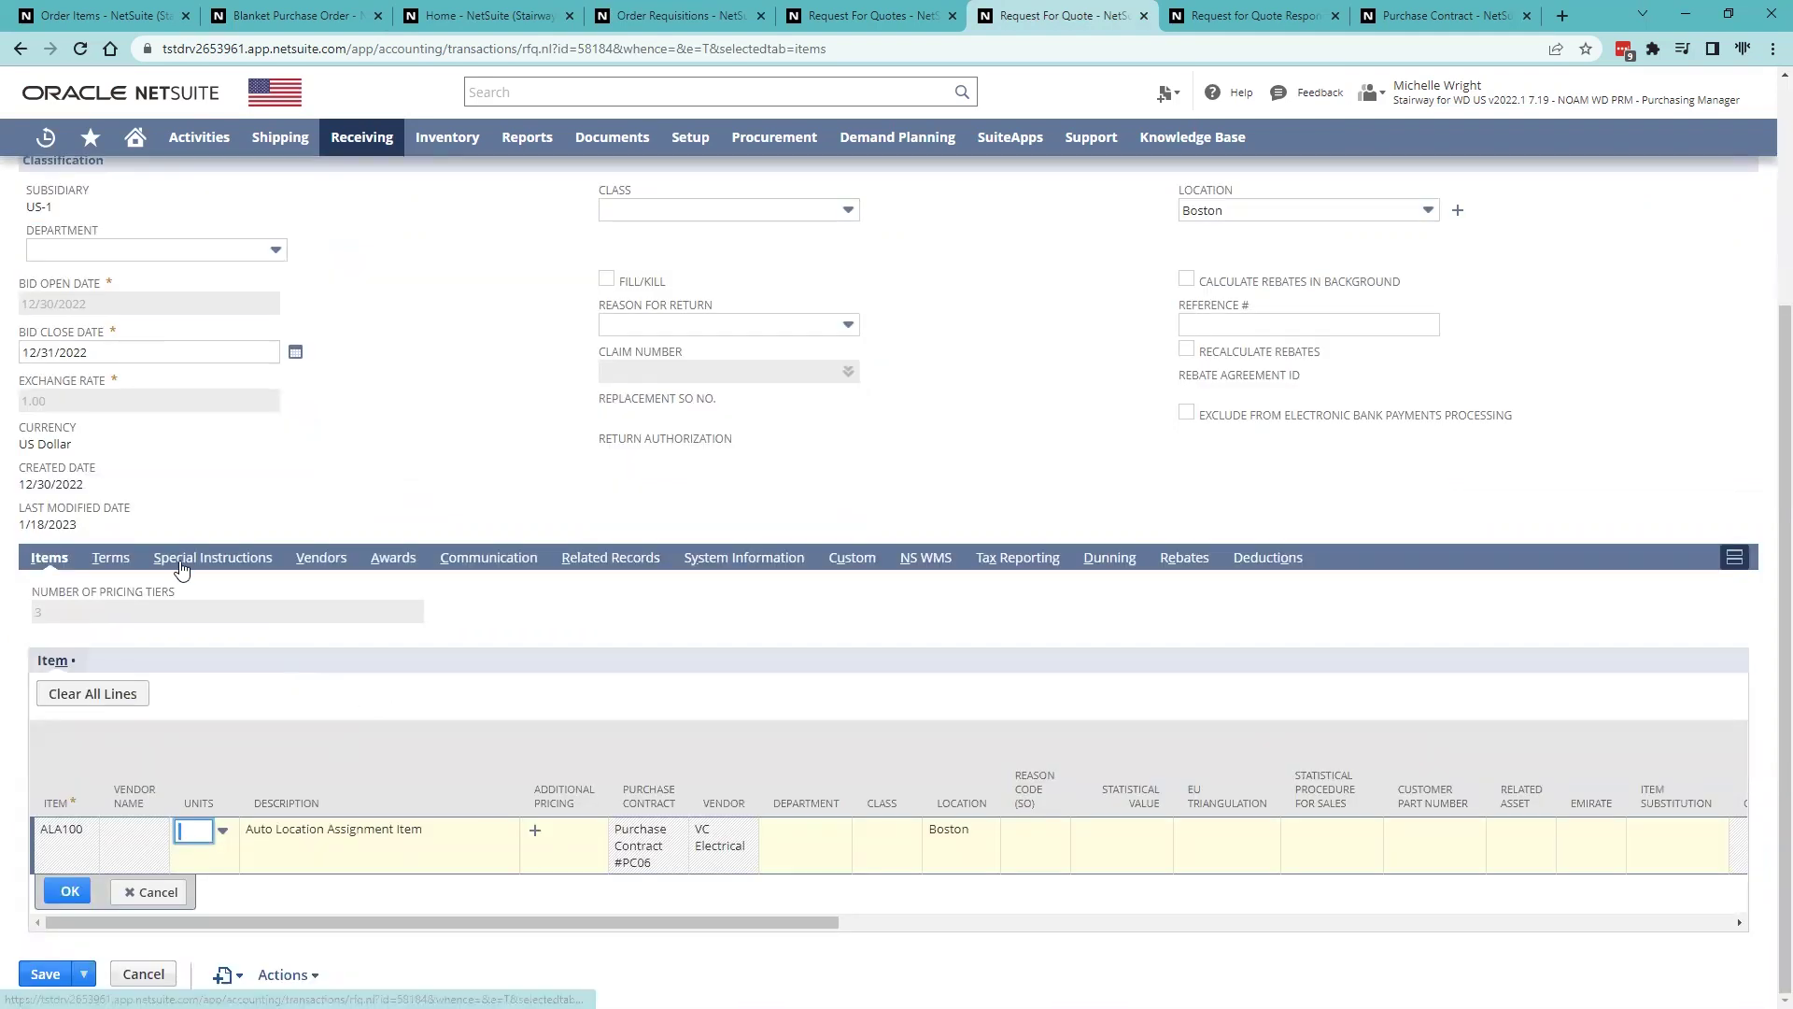
pyautogui.click(329, 563)
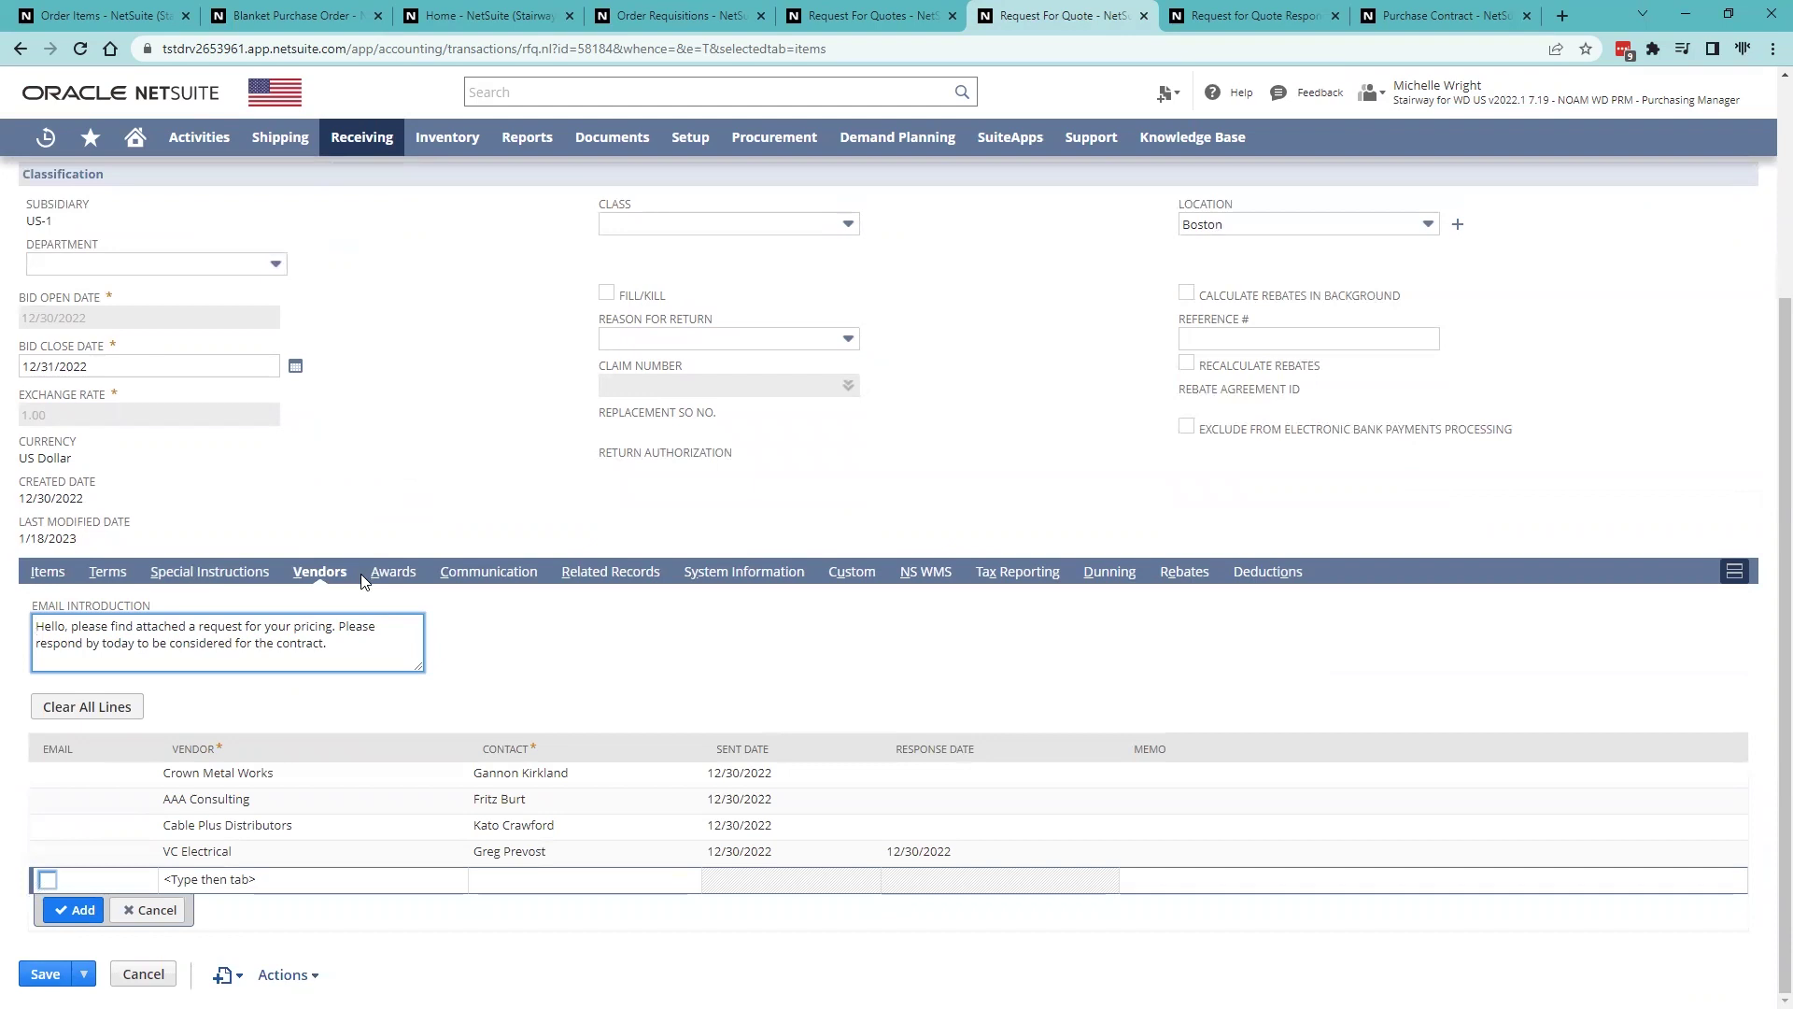
pyautogui.click(395, 574)
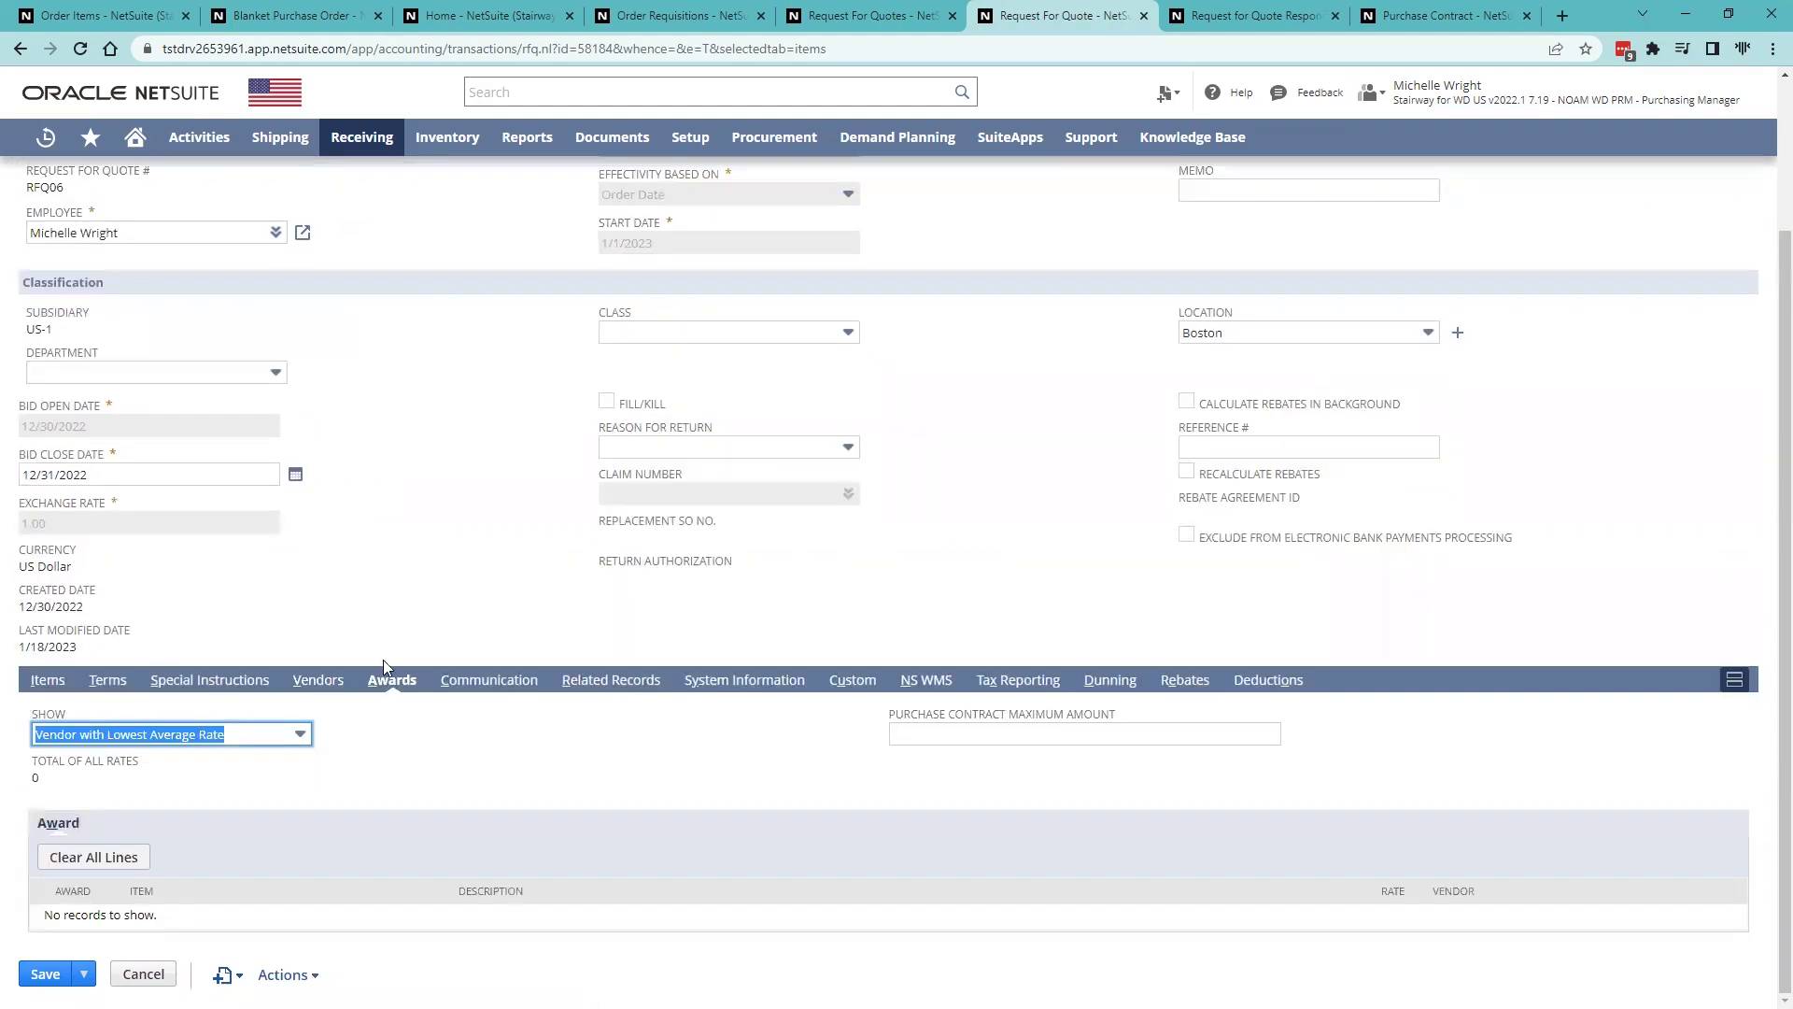
pyautogui.click(69, 693)
# - Inspect the ALA100 line's additional pricing tiers and close the window unchanged
pyautogui.click(480, 841)
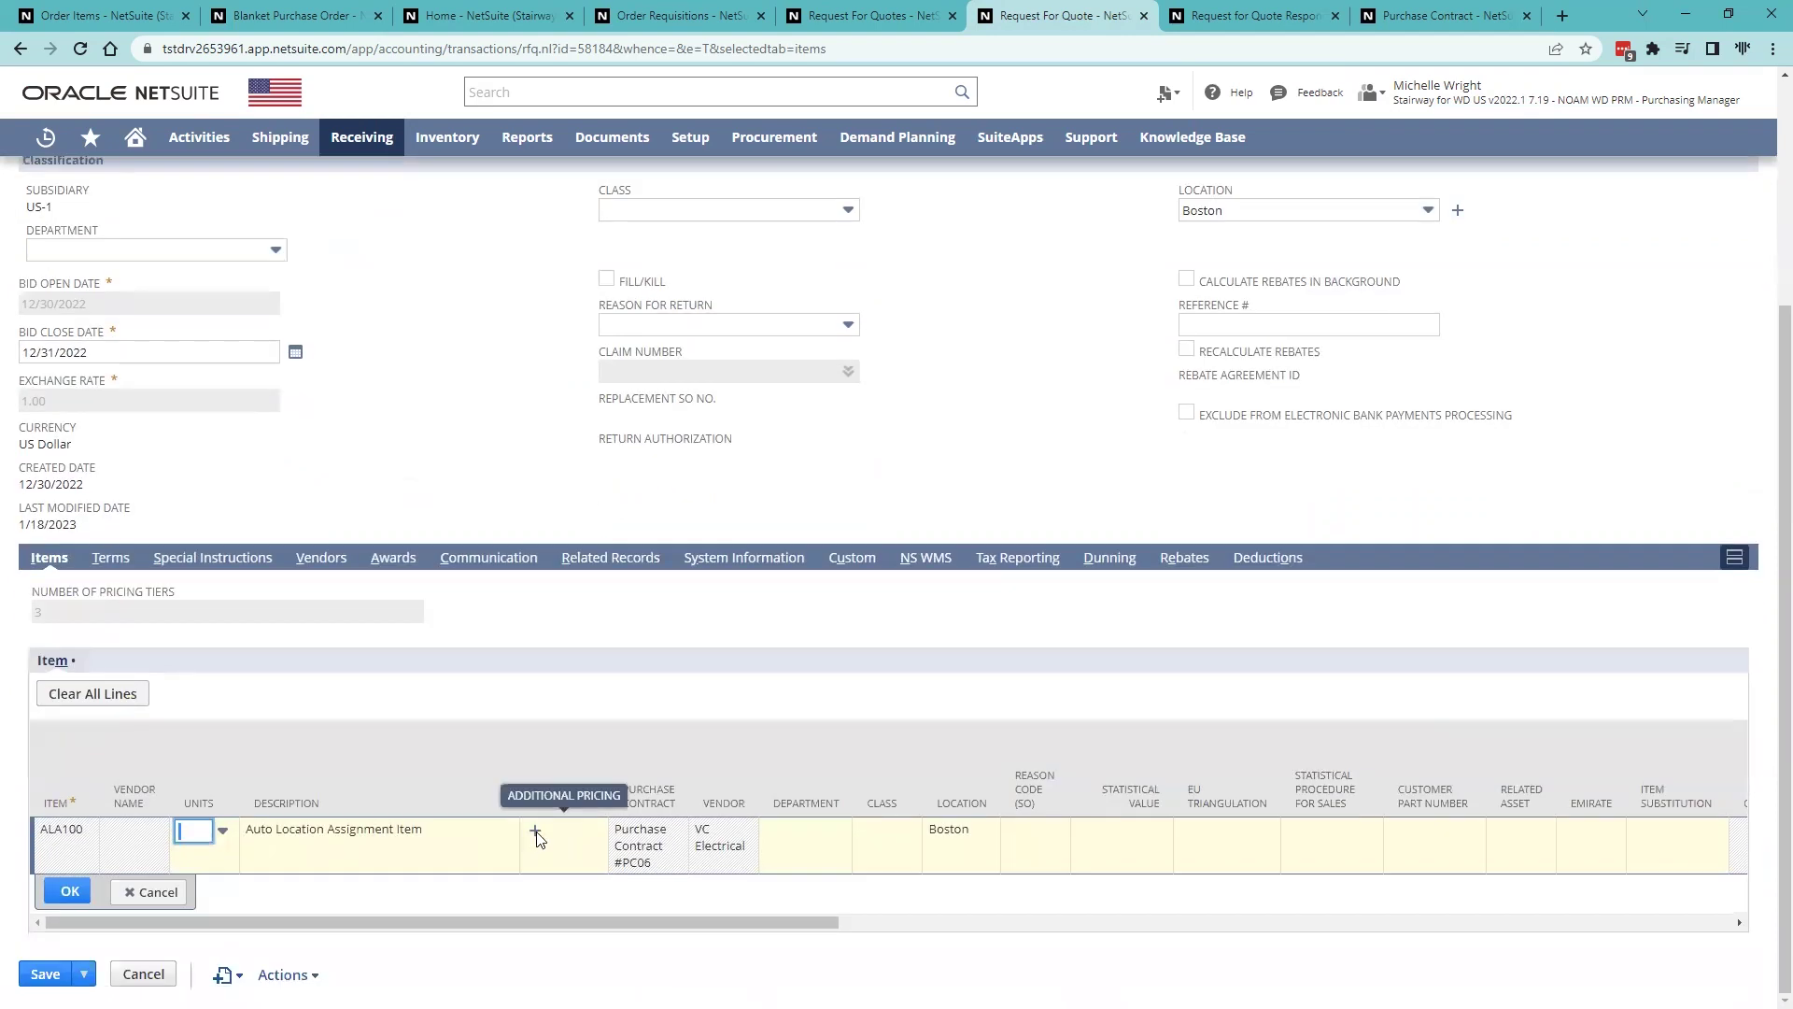
pyautogui.click(536, 831)
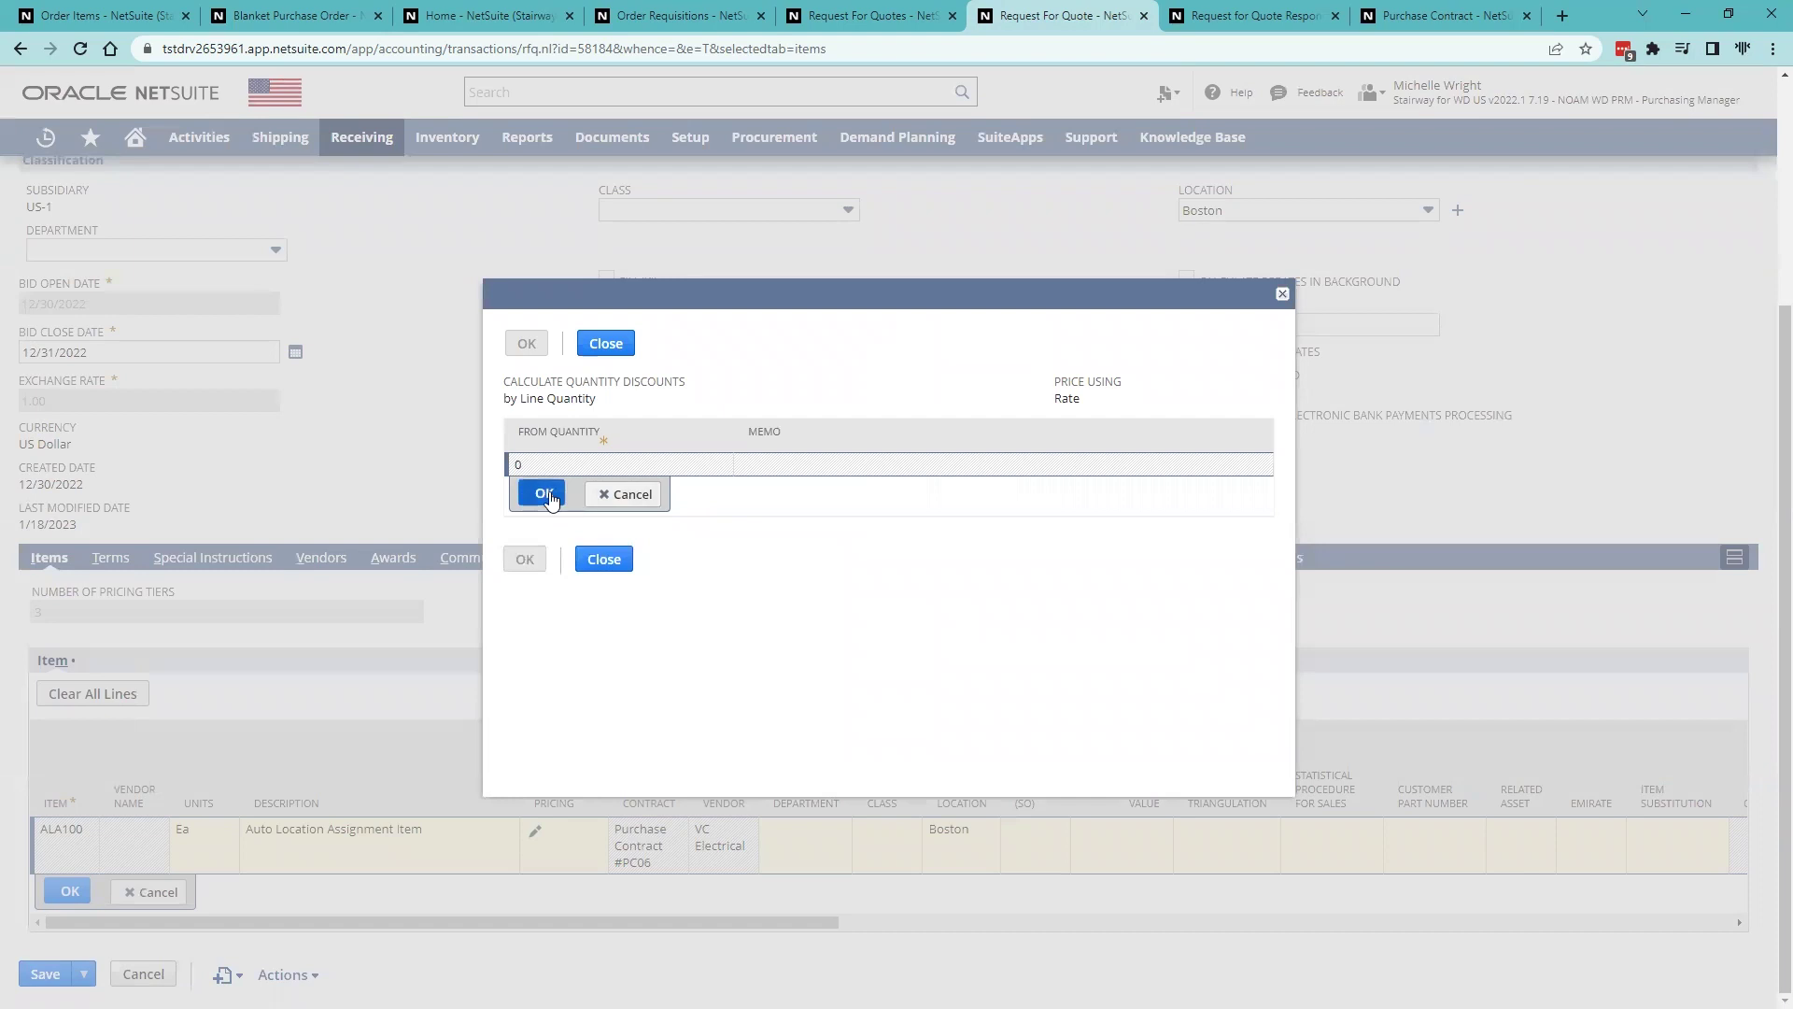
pyautogui.click(551, 500)
pyautogui.click(602, 528)
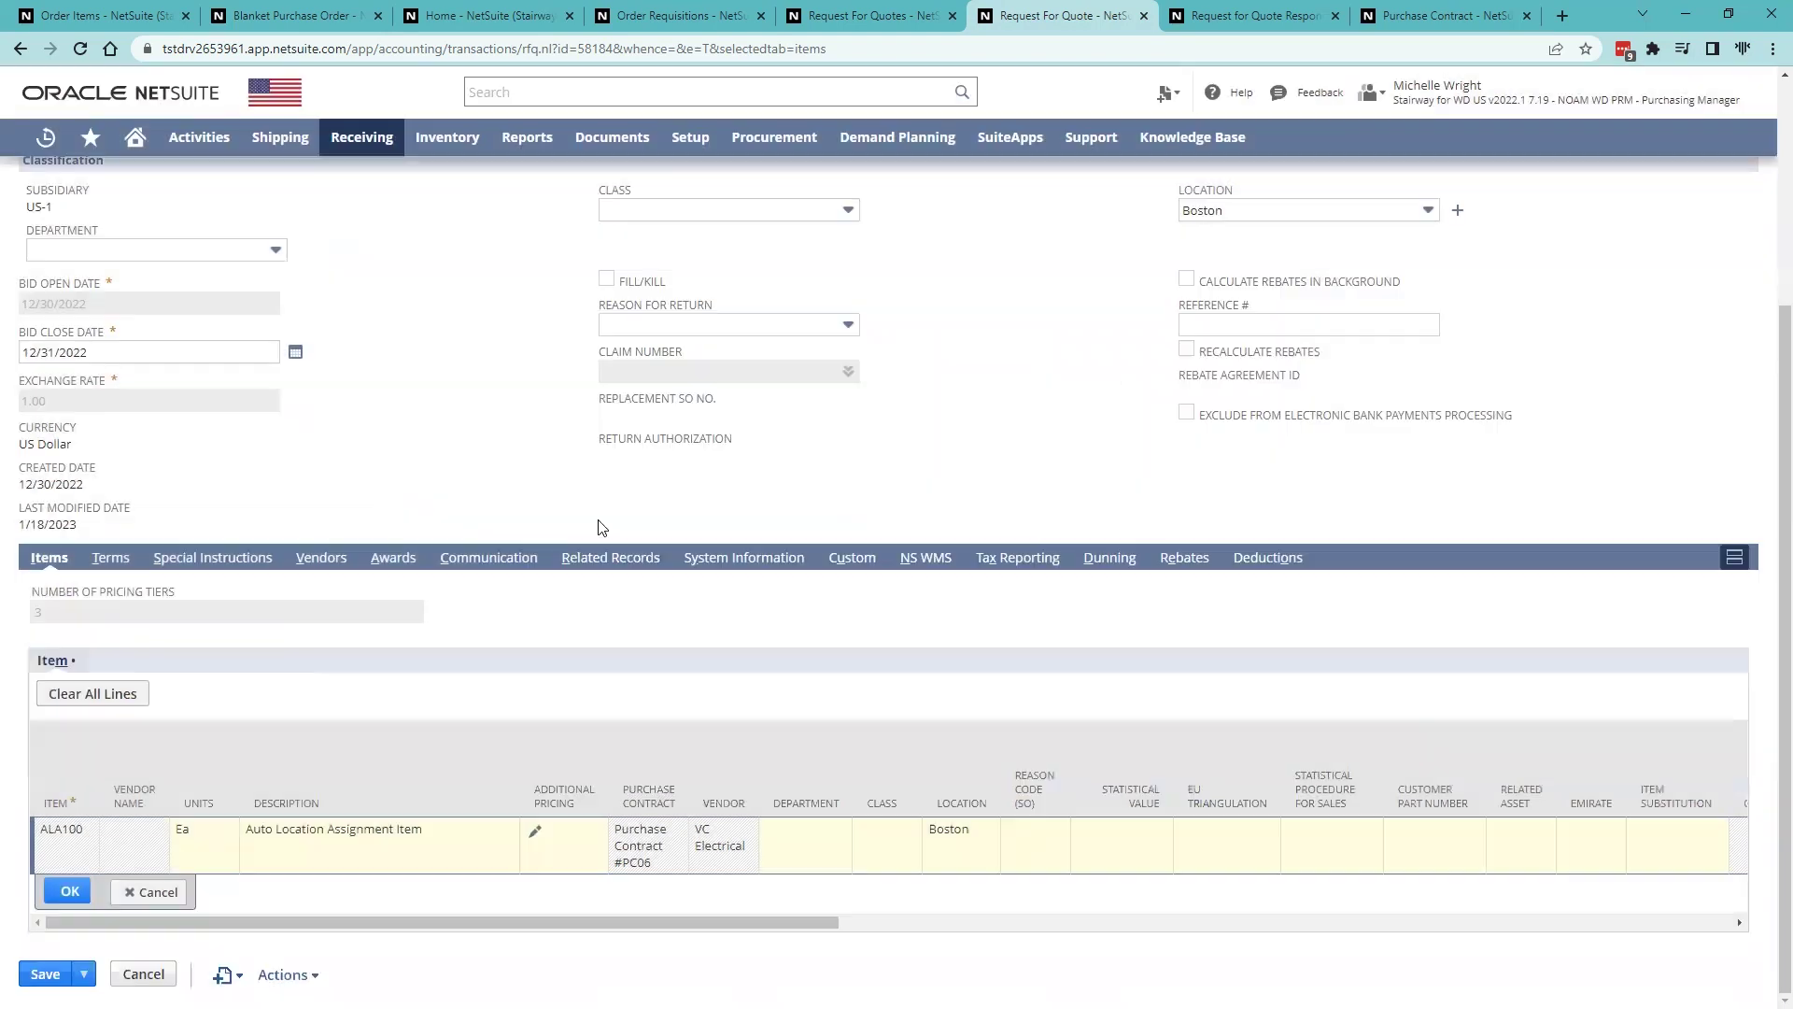
# - Check RFQ06's vendors and related records, showing approved contract PC06 dated 1/18/2023
pyautogui.click(320, 558)
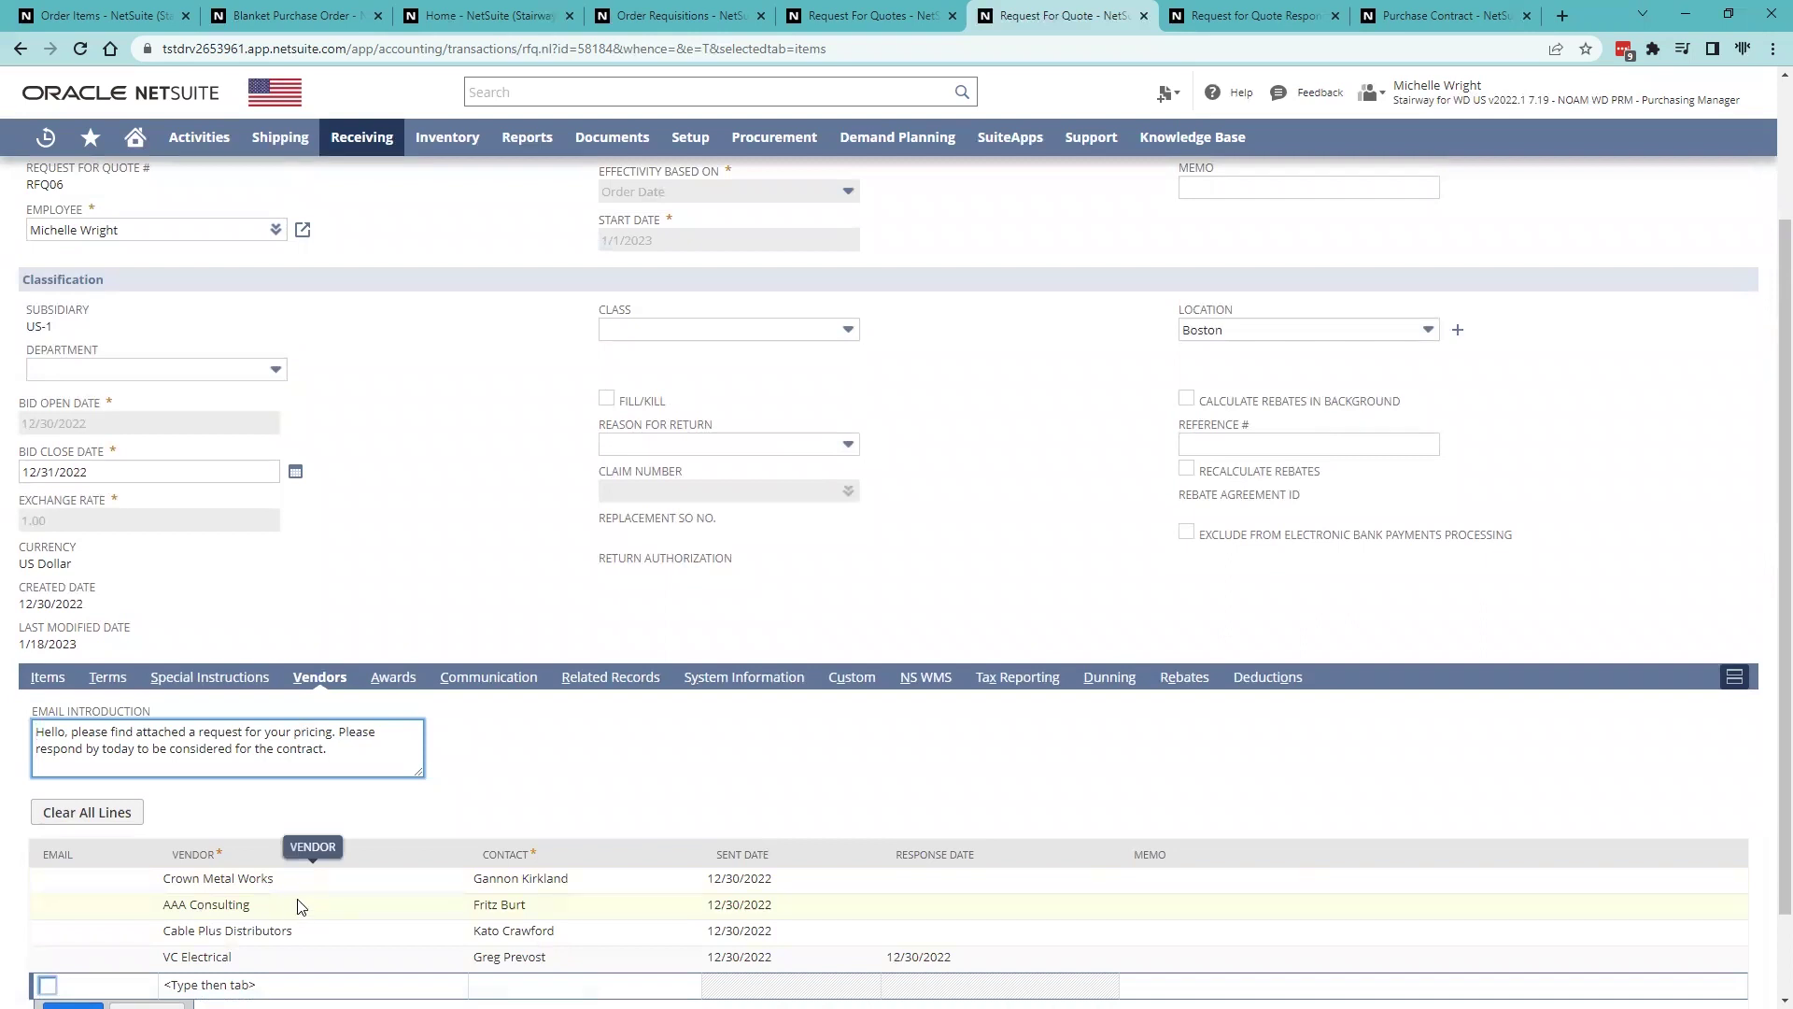
pyautogui.scroll(-1, 301, 906)
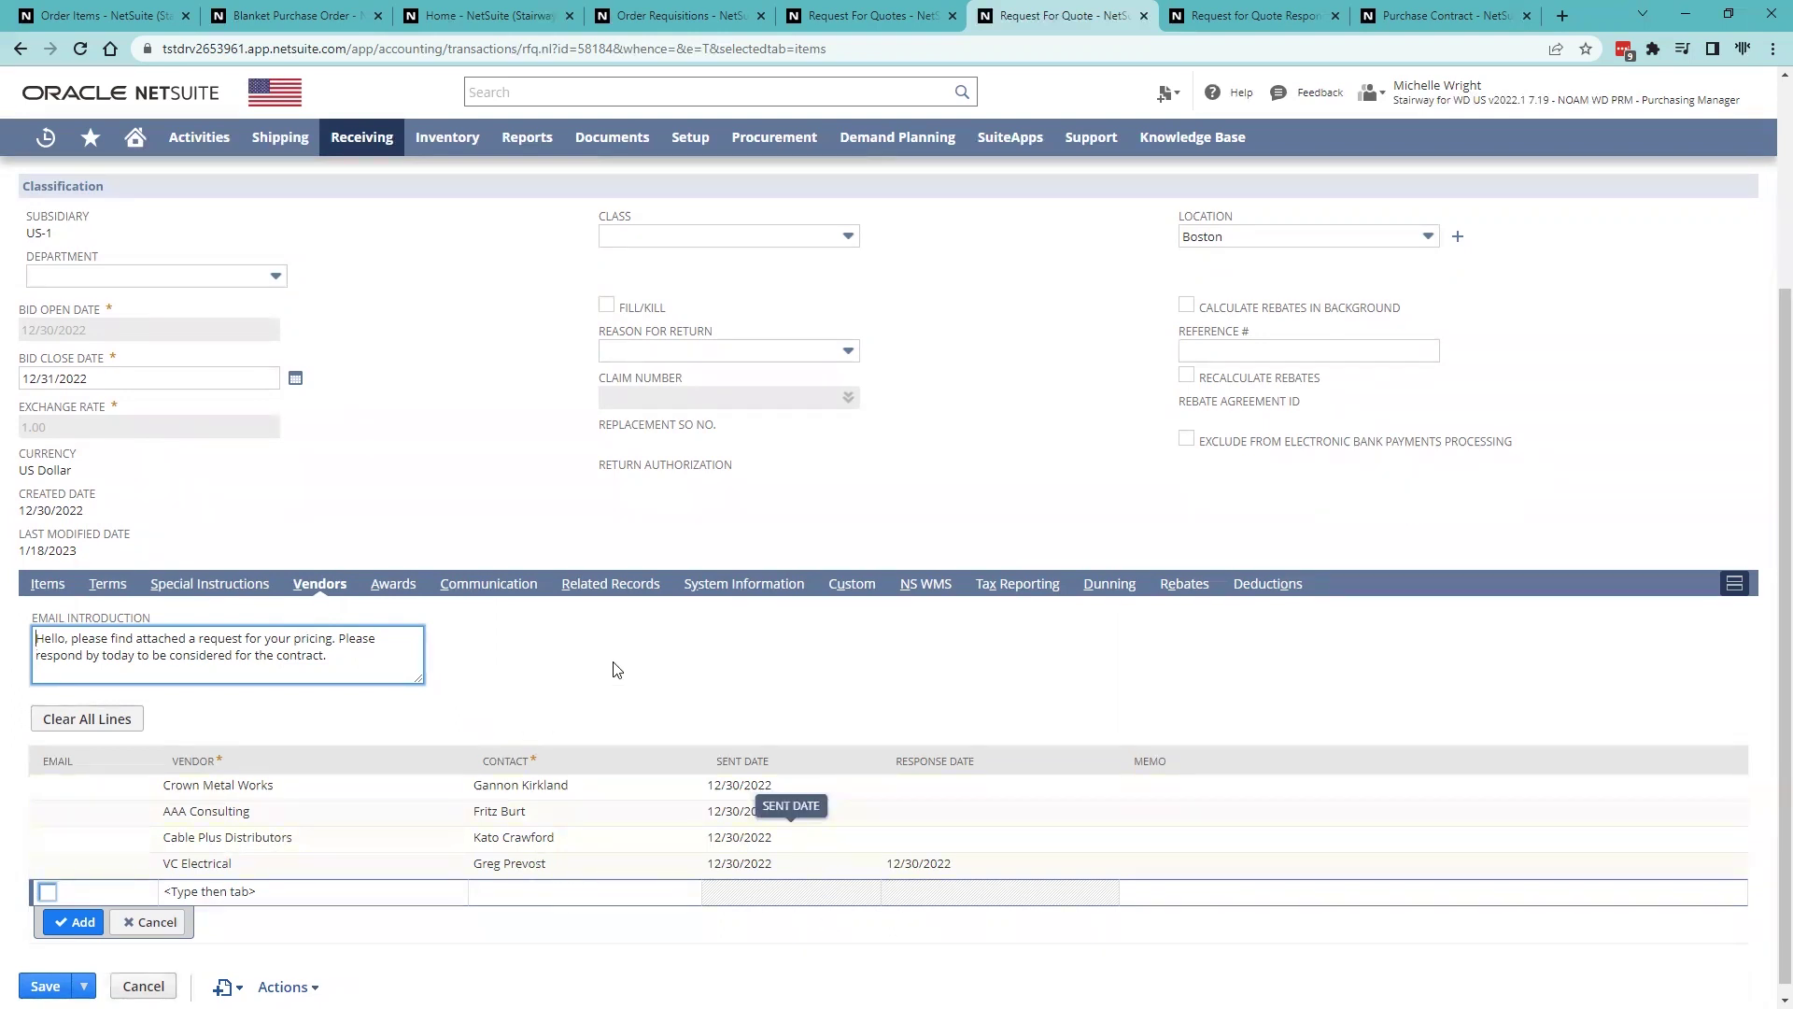
pyautogui.click(612, 589)
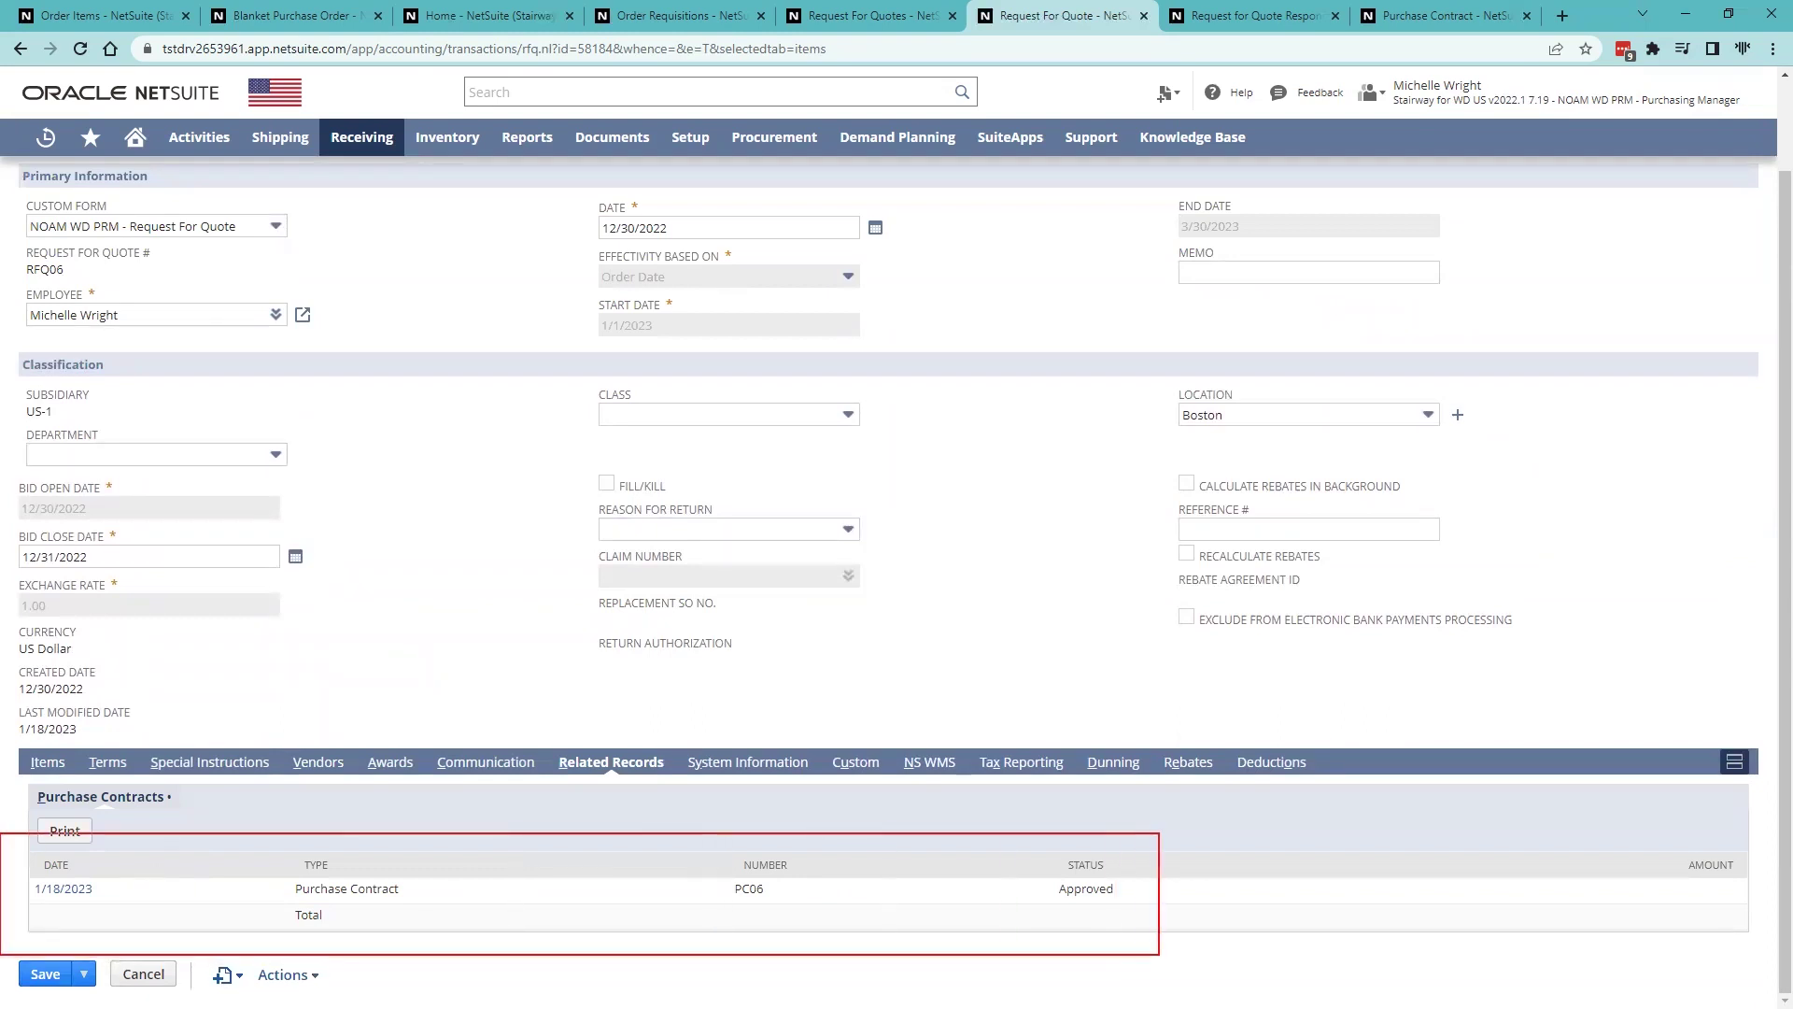
# - Switch to purchase contract PC06 for VC Electrical and review its Terms and Special Instructions
pyautogui.click(80, 892)
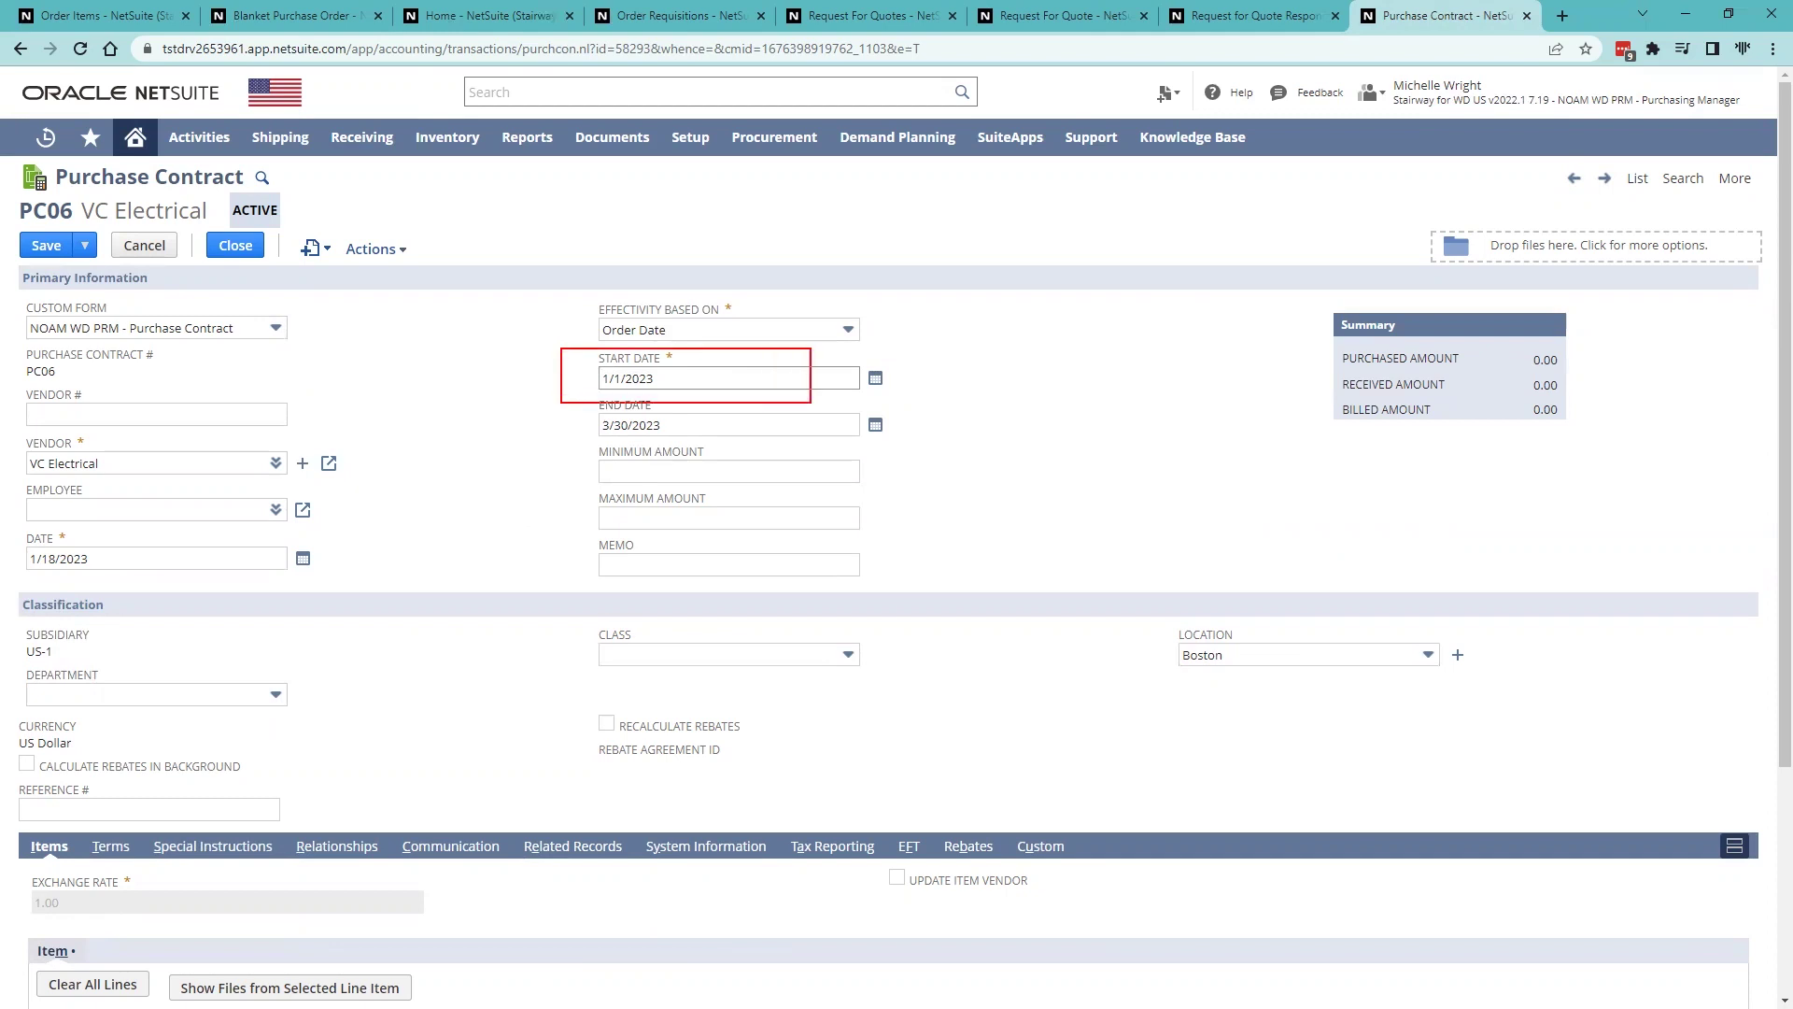
pyautogui.moveTo(811, 402)
pyautogui.mouseDown()
pyautogui.moveTo(923, 448)
pyautogui.moveTo(904, 463)
pyautogui.moveTo(914, 505)
pyautogui.mouseUp()
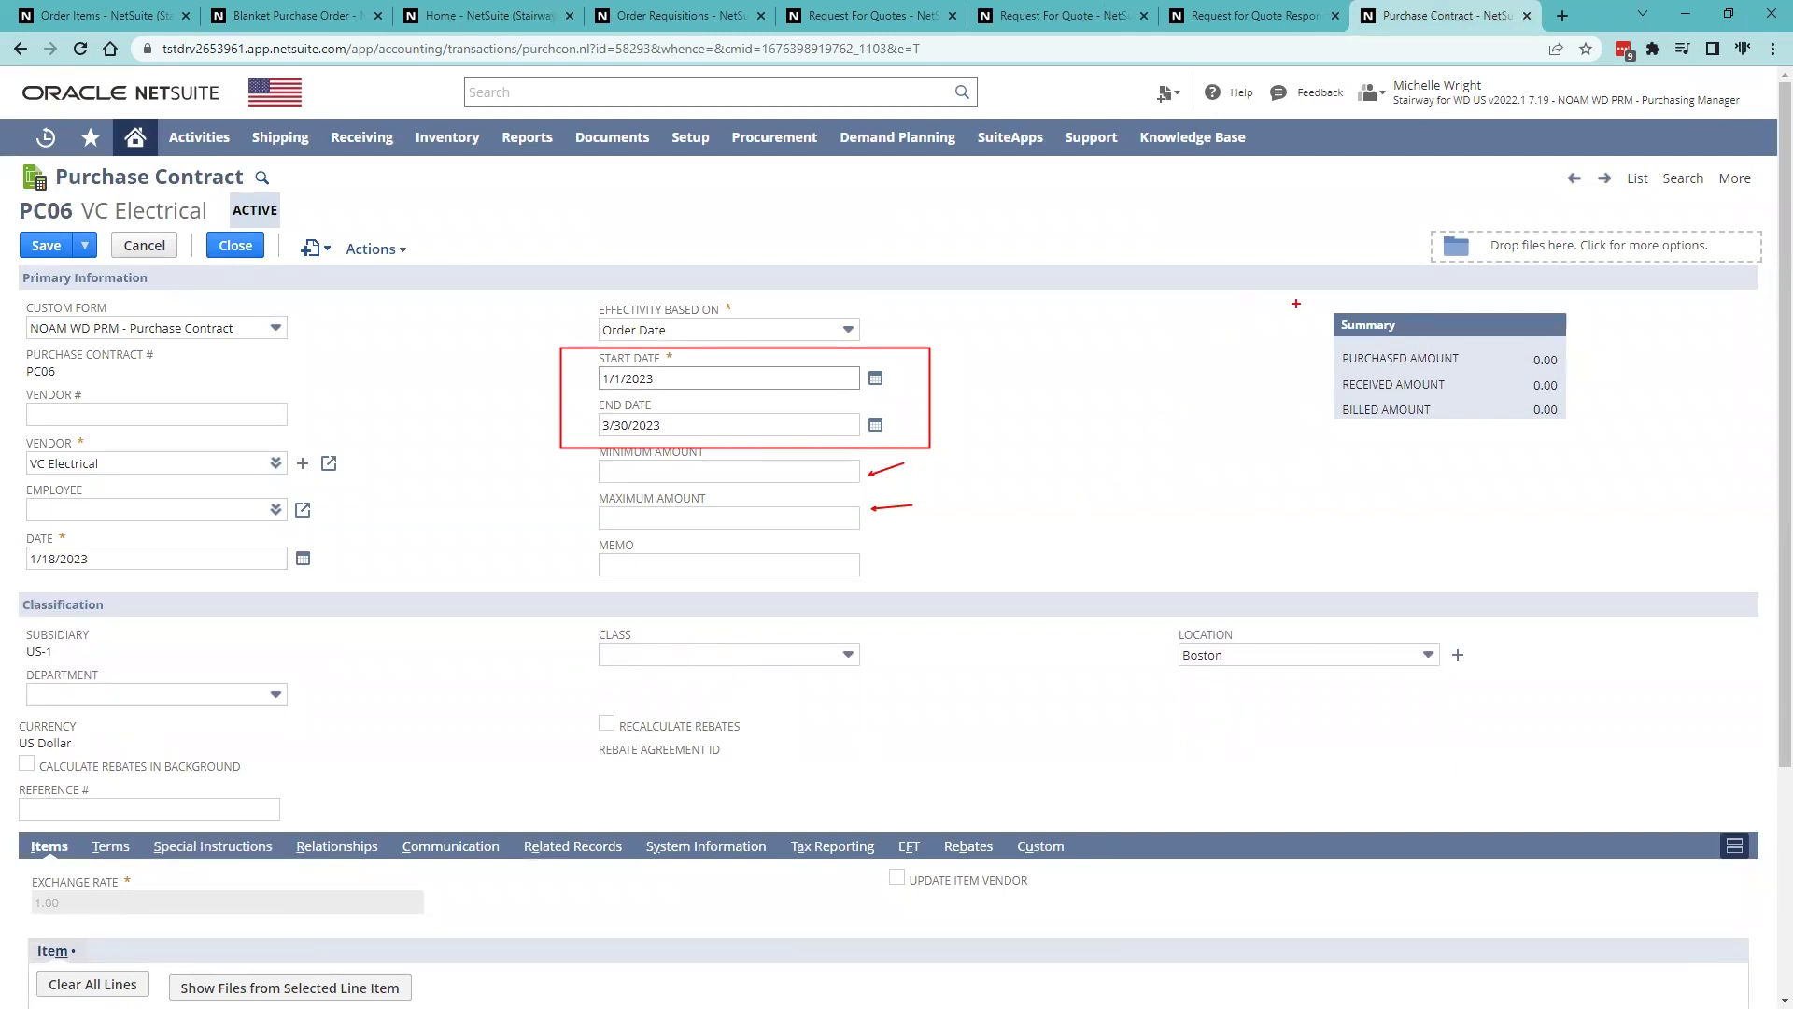
pyautogui.moveTo(1296, 304); pyautogui.dragTo(1495, 437)
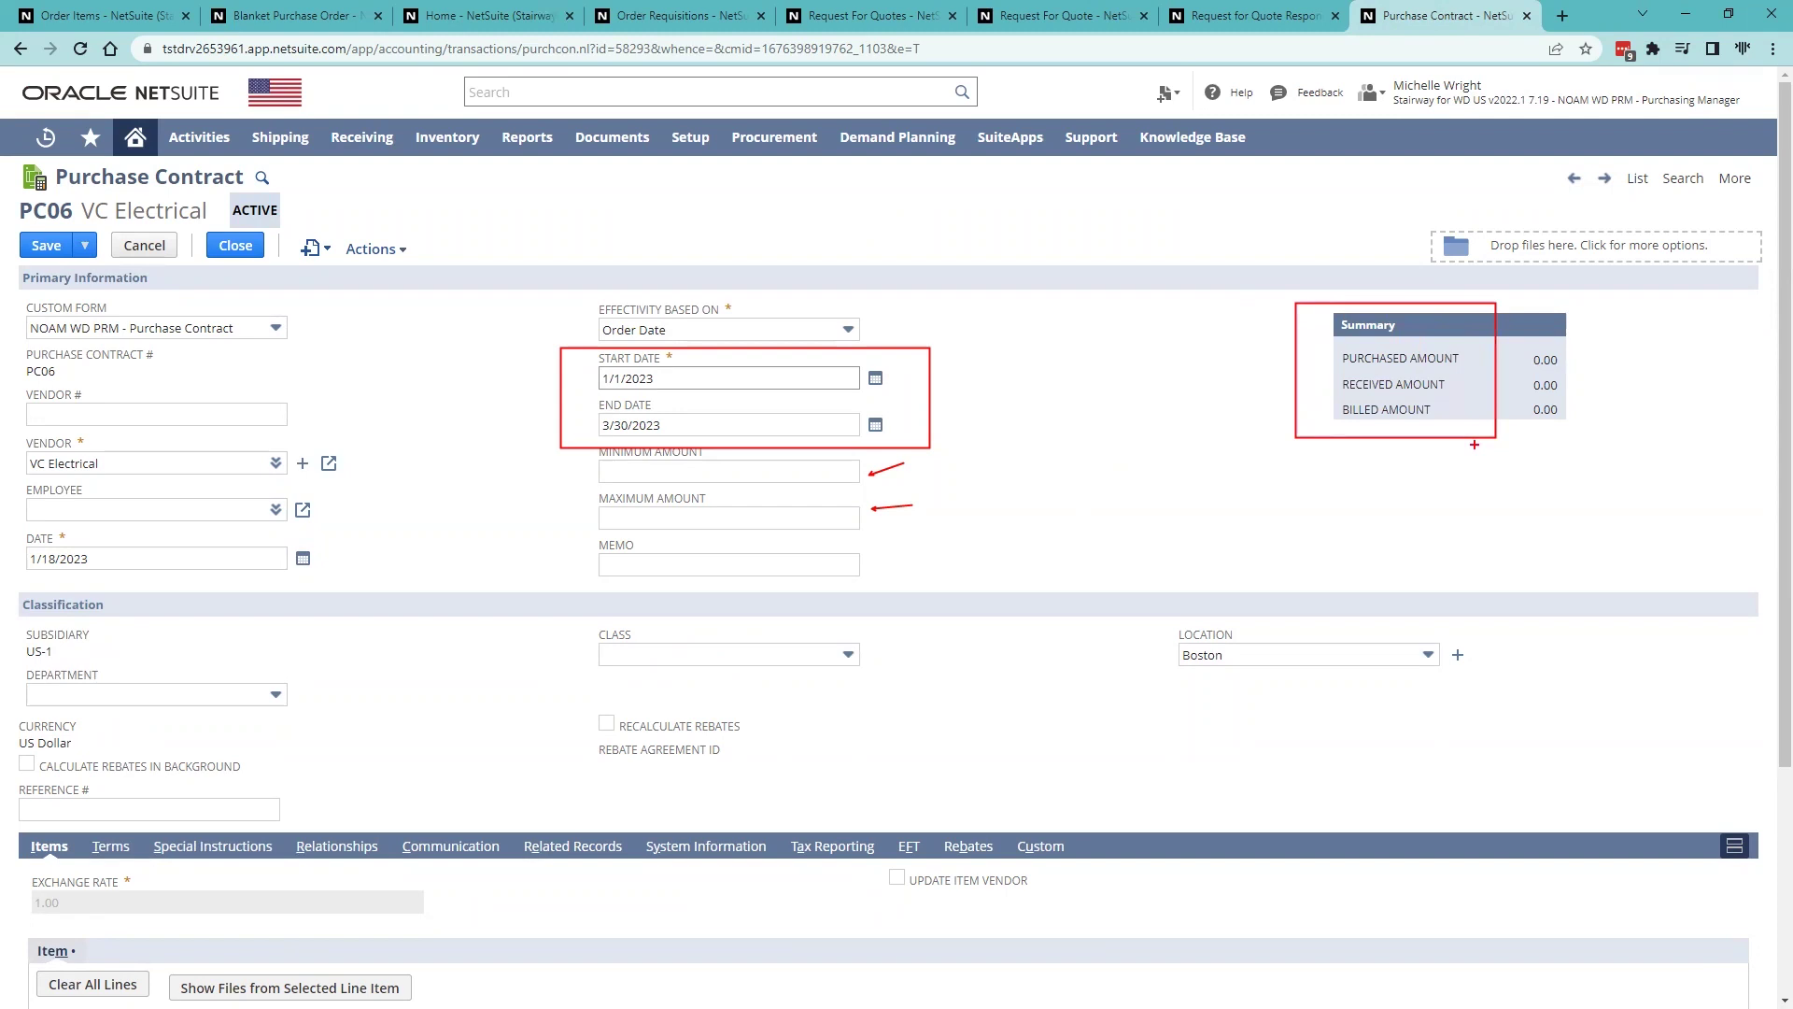
pyautogui.scroll(-1, 97, 764)
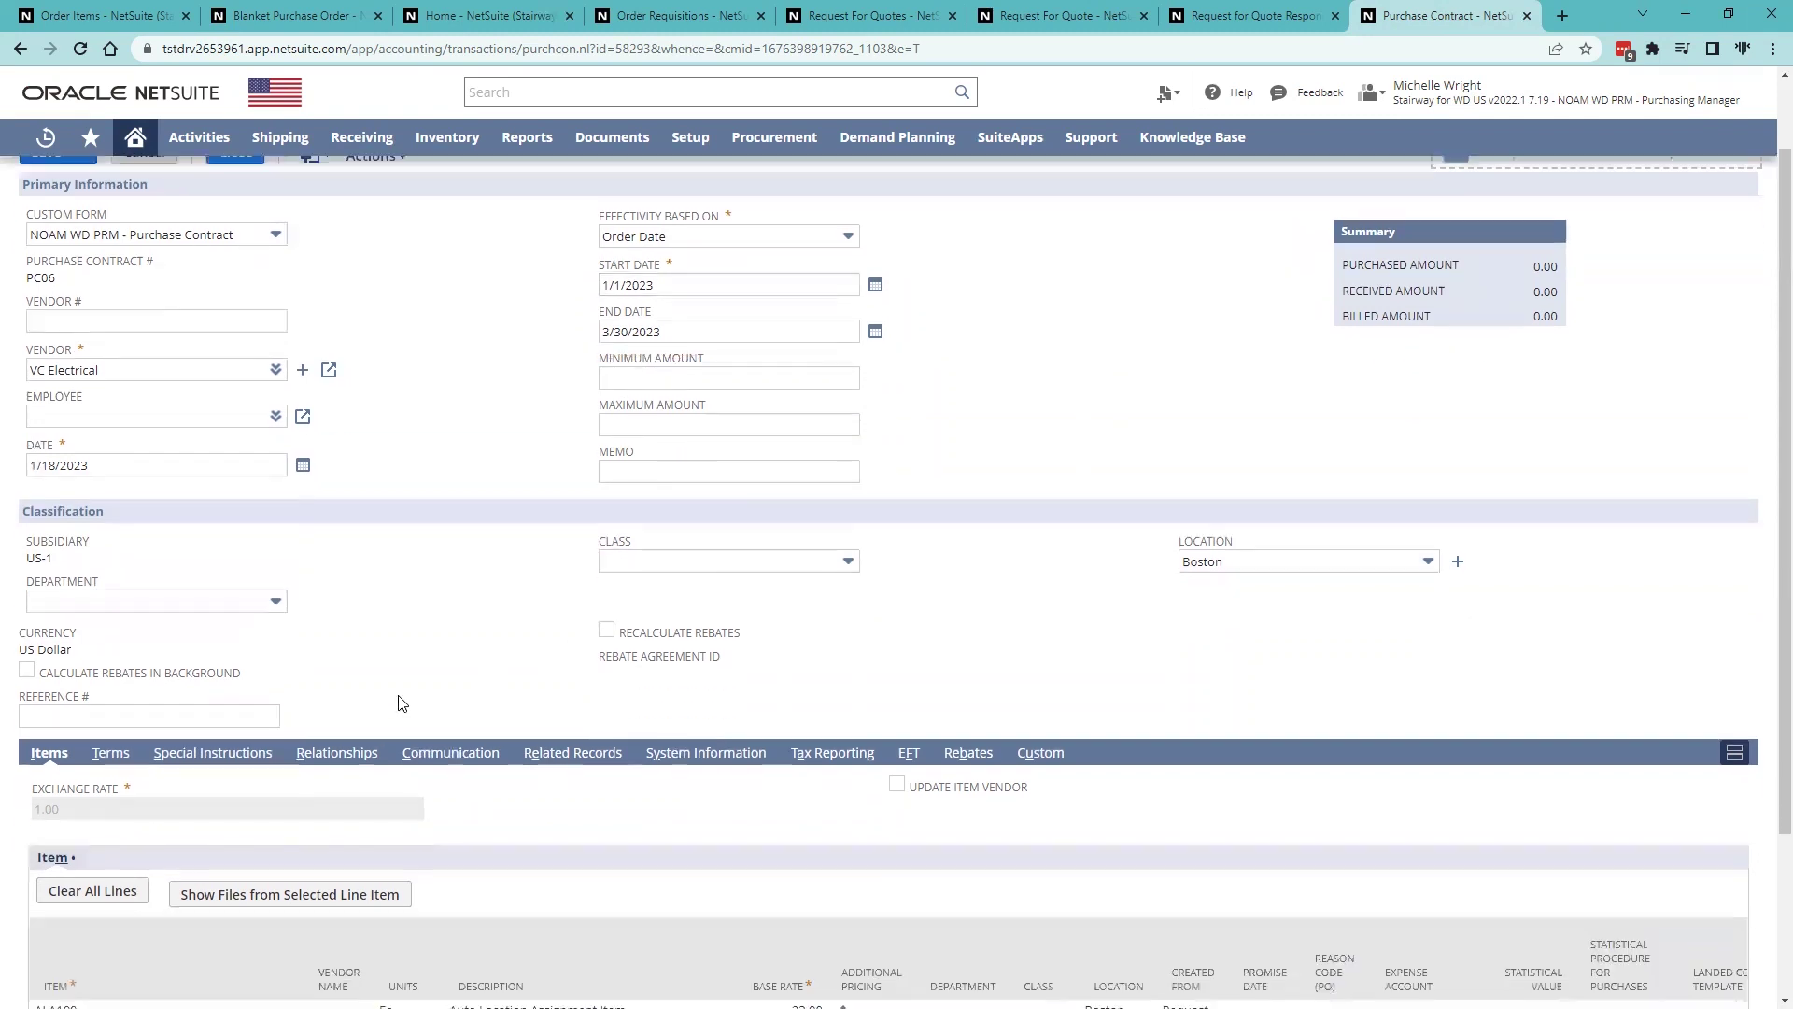
pyautogui.click(97, 764)
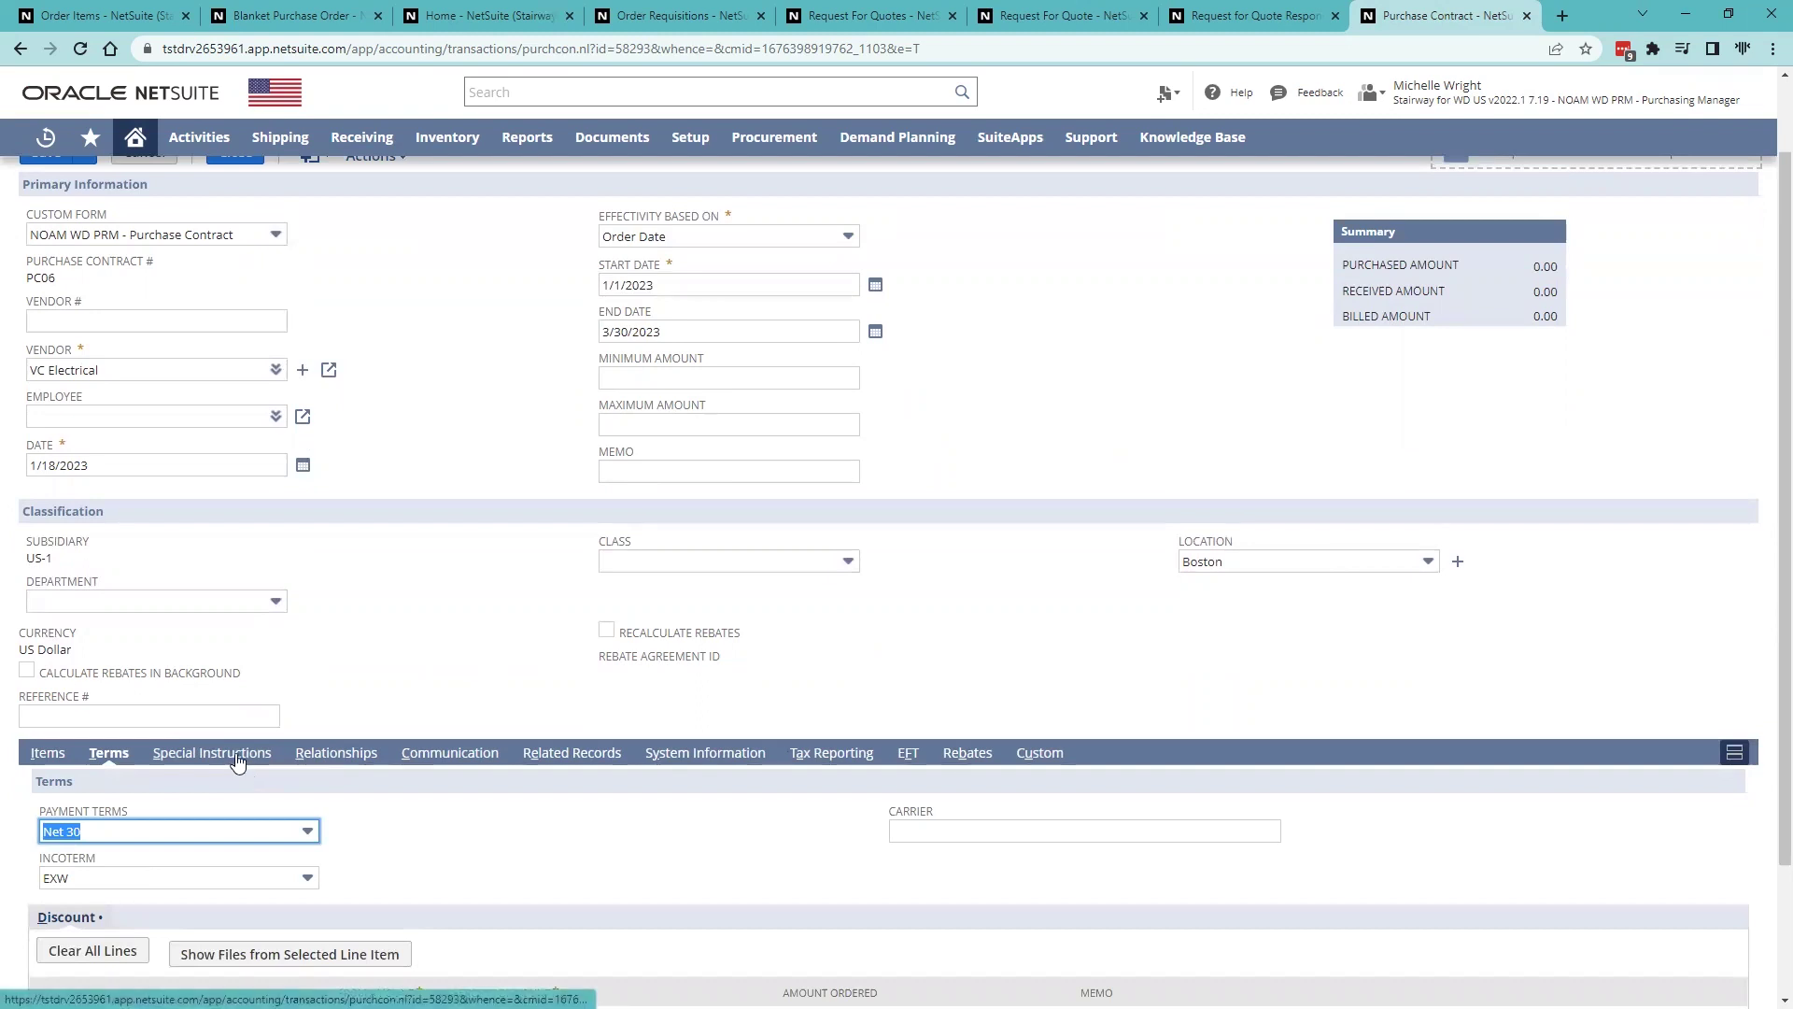
pyautogui.click(244, 764)
pyautogui.click(47, 771)
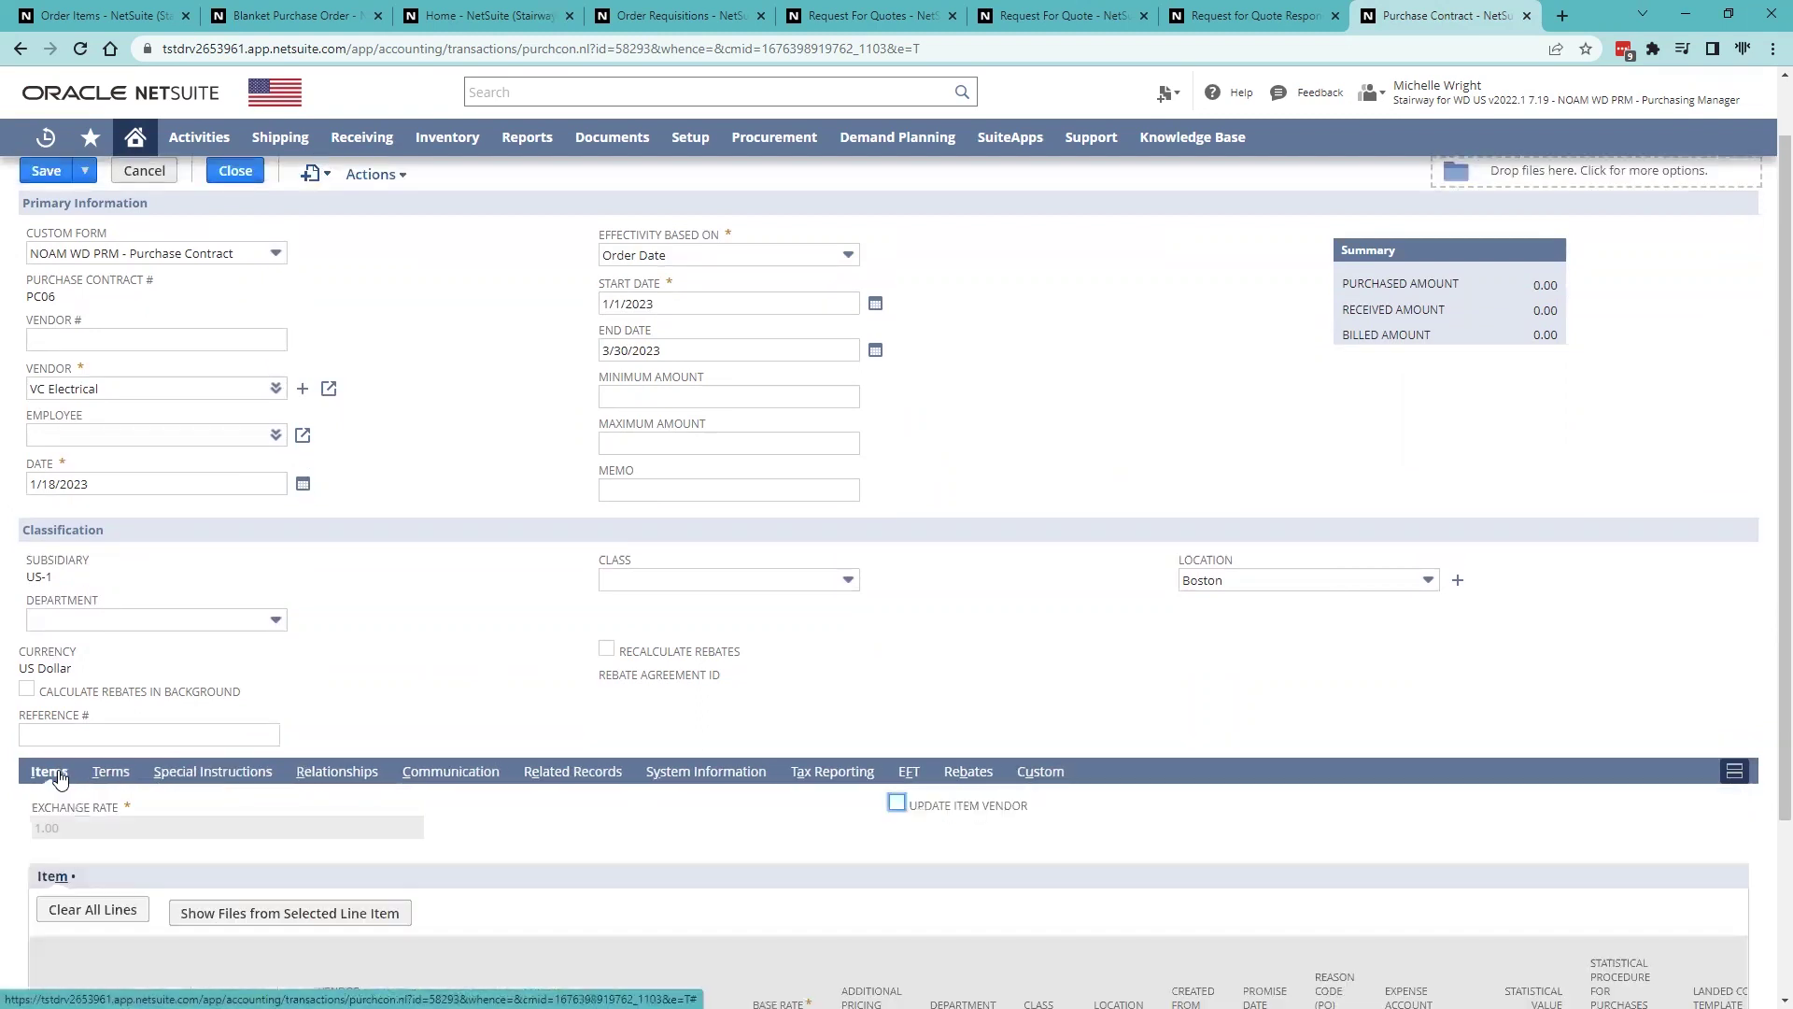
# - Show ALA100's quantity pricing tiers: 23.00, 22.00 at 50, 21.00 at 100
pyautogui.scroll(-2, 371, 682)
pyautogui.scroll(-1, 372, 683)
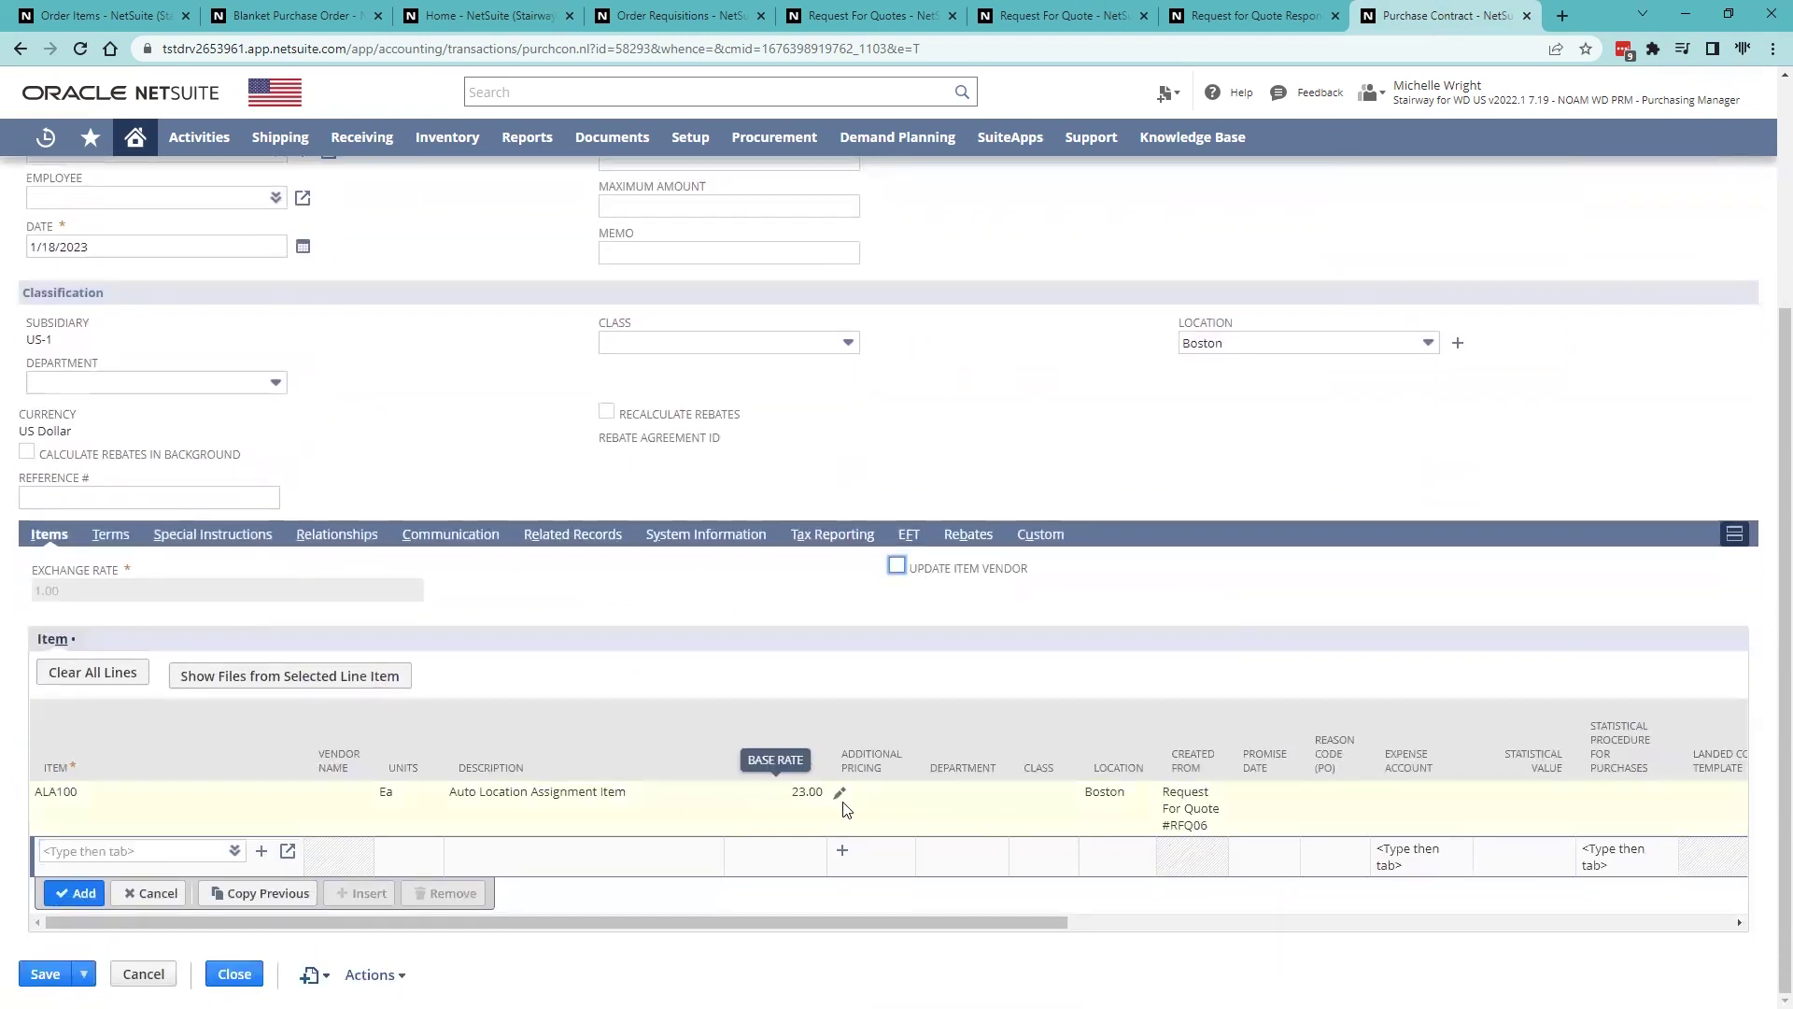
pyautogui.click(845, 803)
pyautogui.click(638, 809)
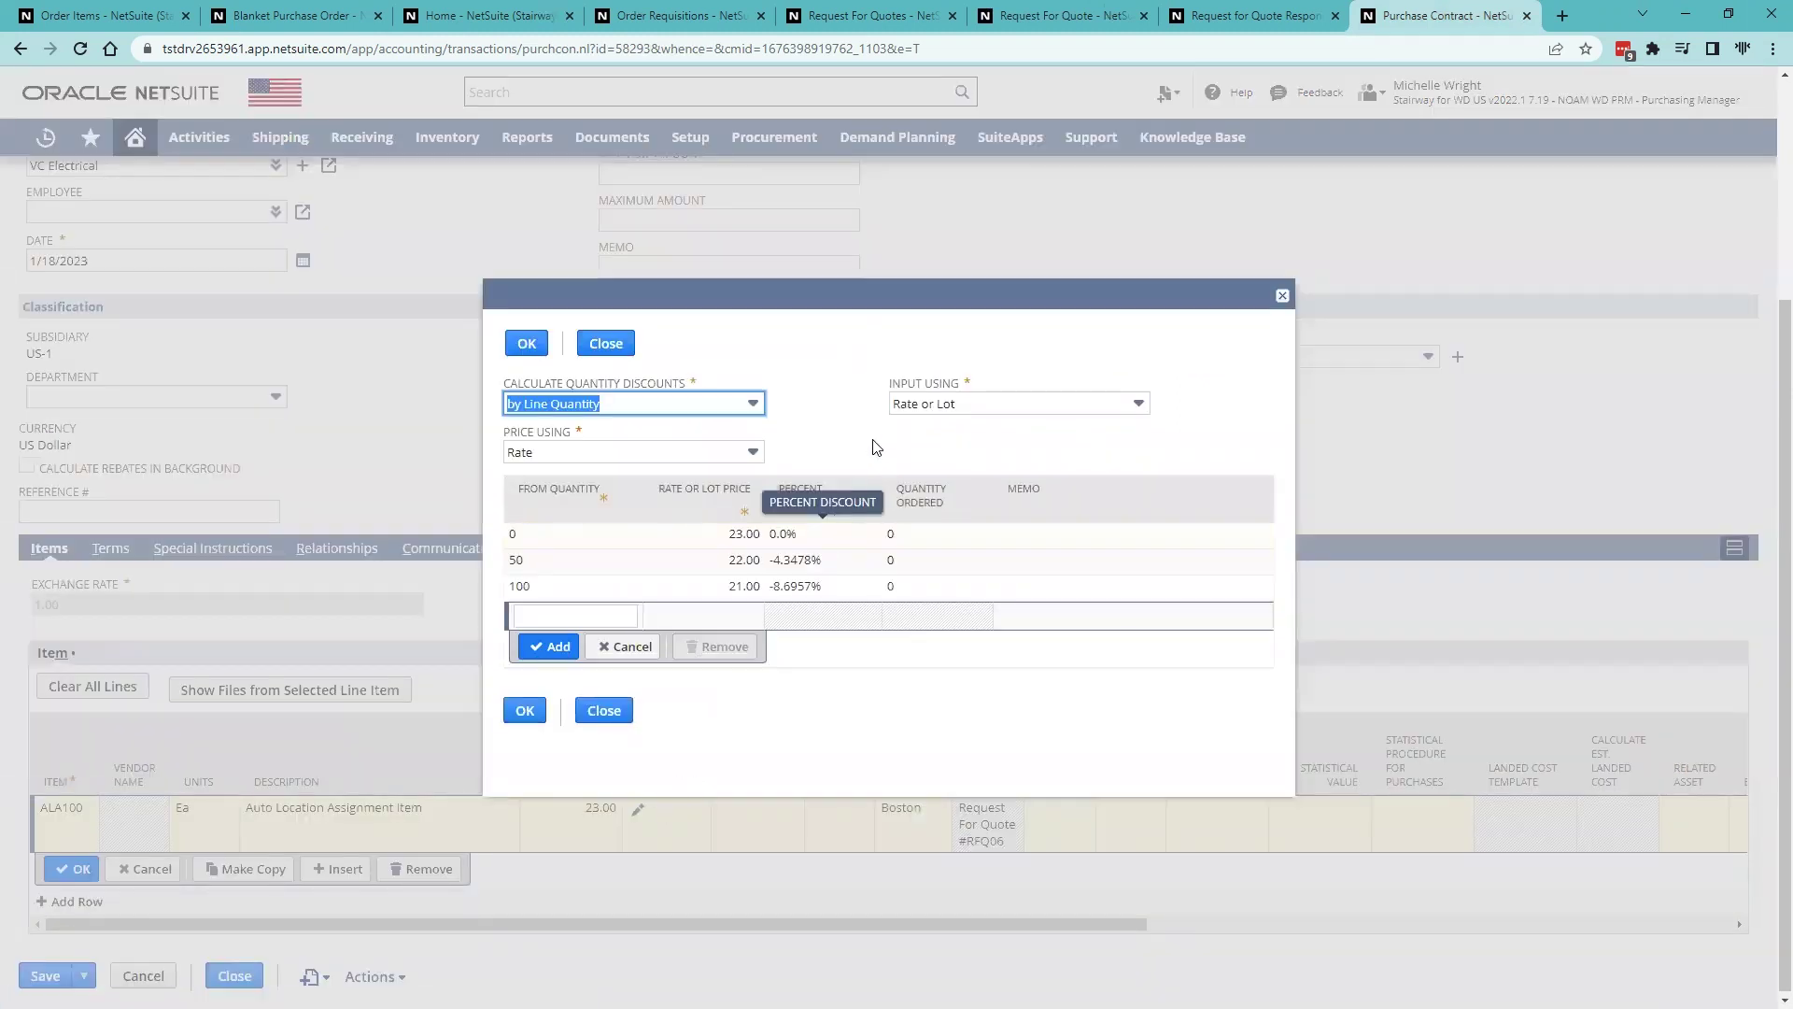
# - Leave ALA100 discounts calculated by line quantity and priced by Rate, then close the tiers
pyautogui.click(752, 405)
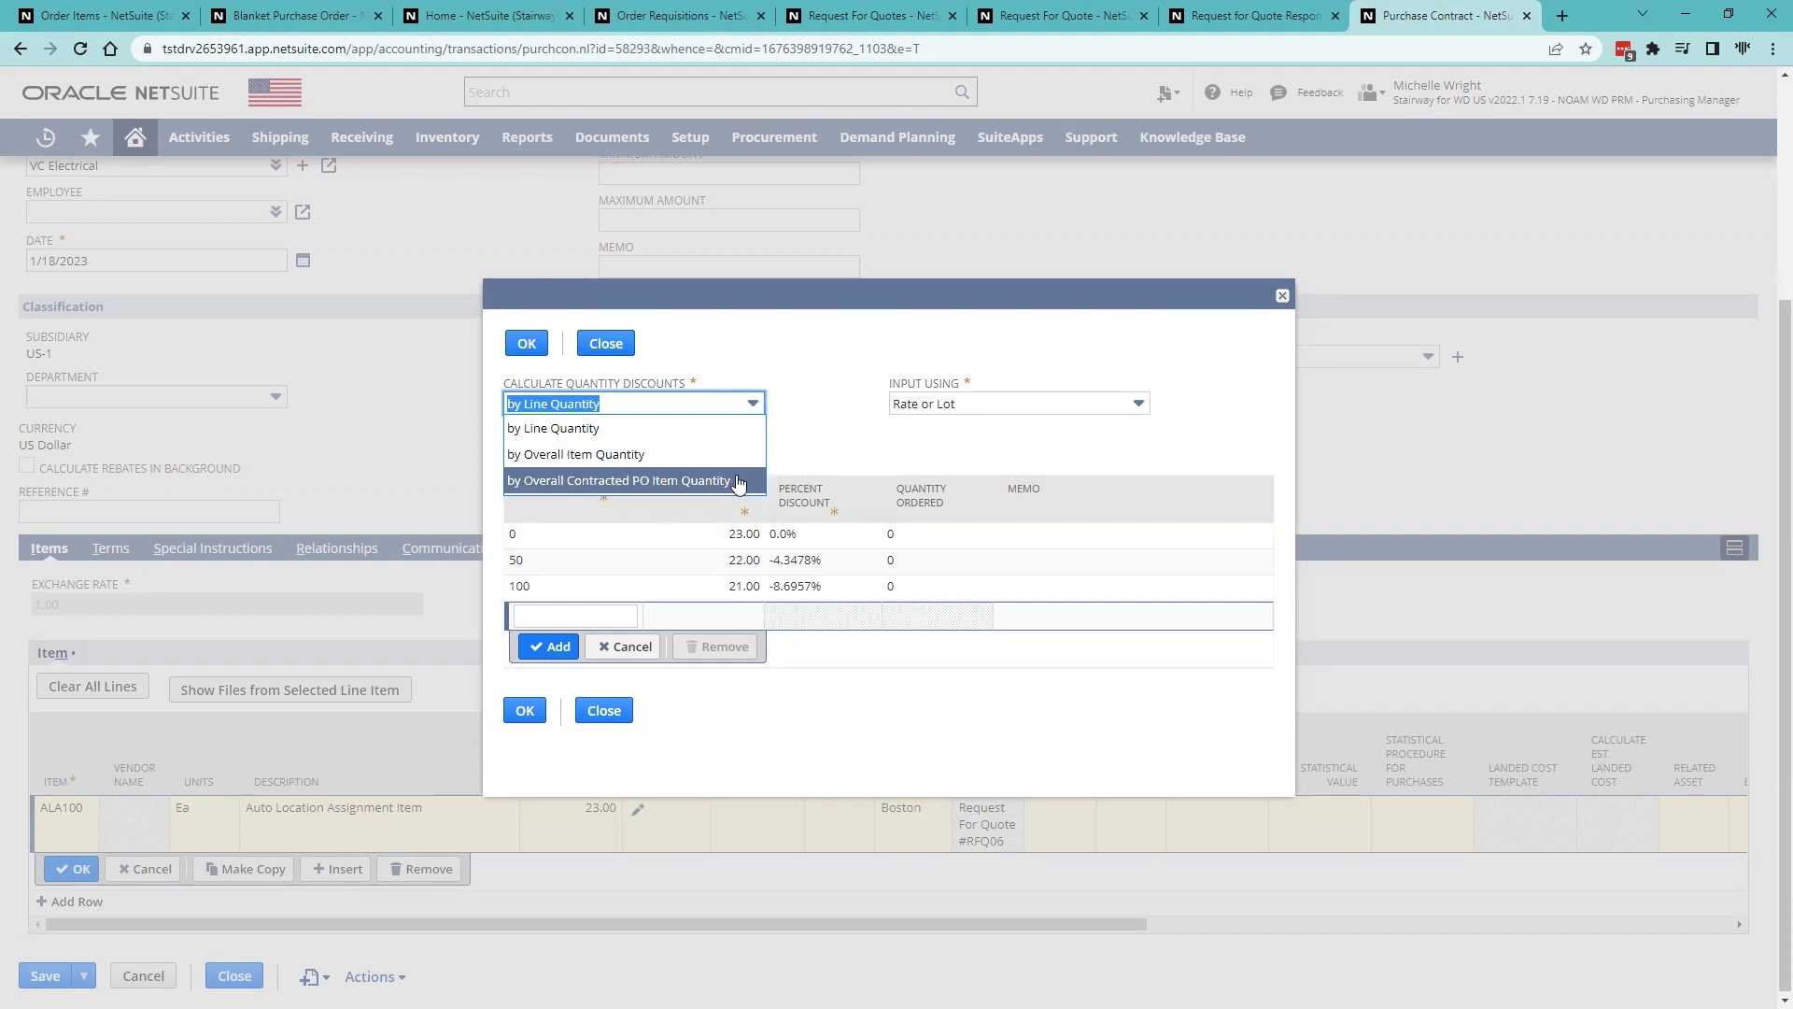
pyautogui.click(809, 434)
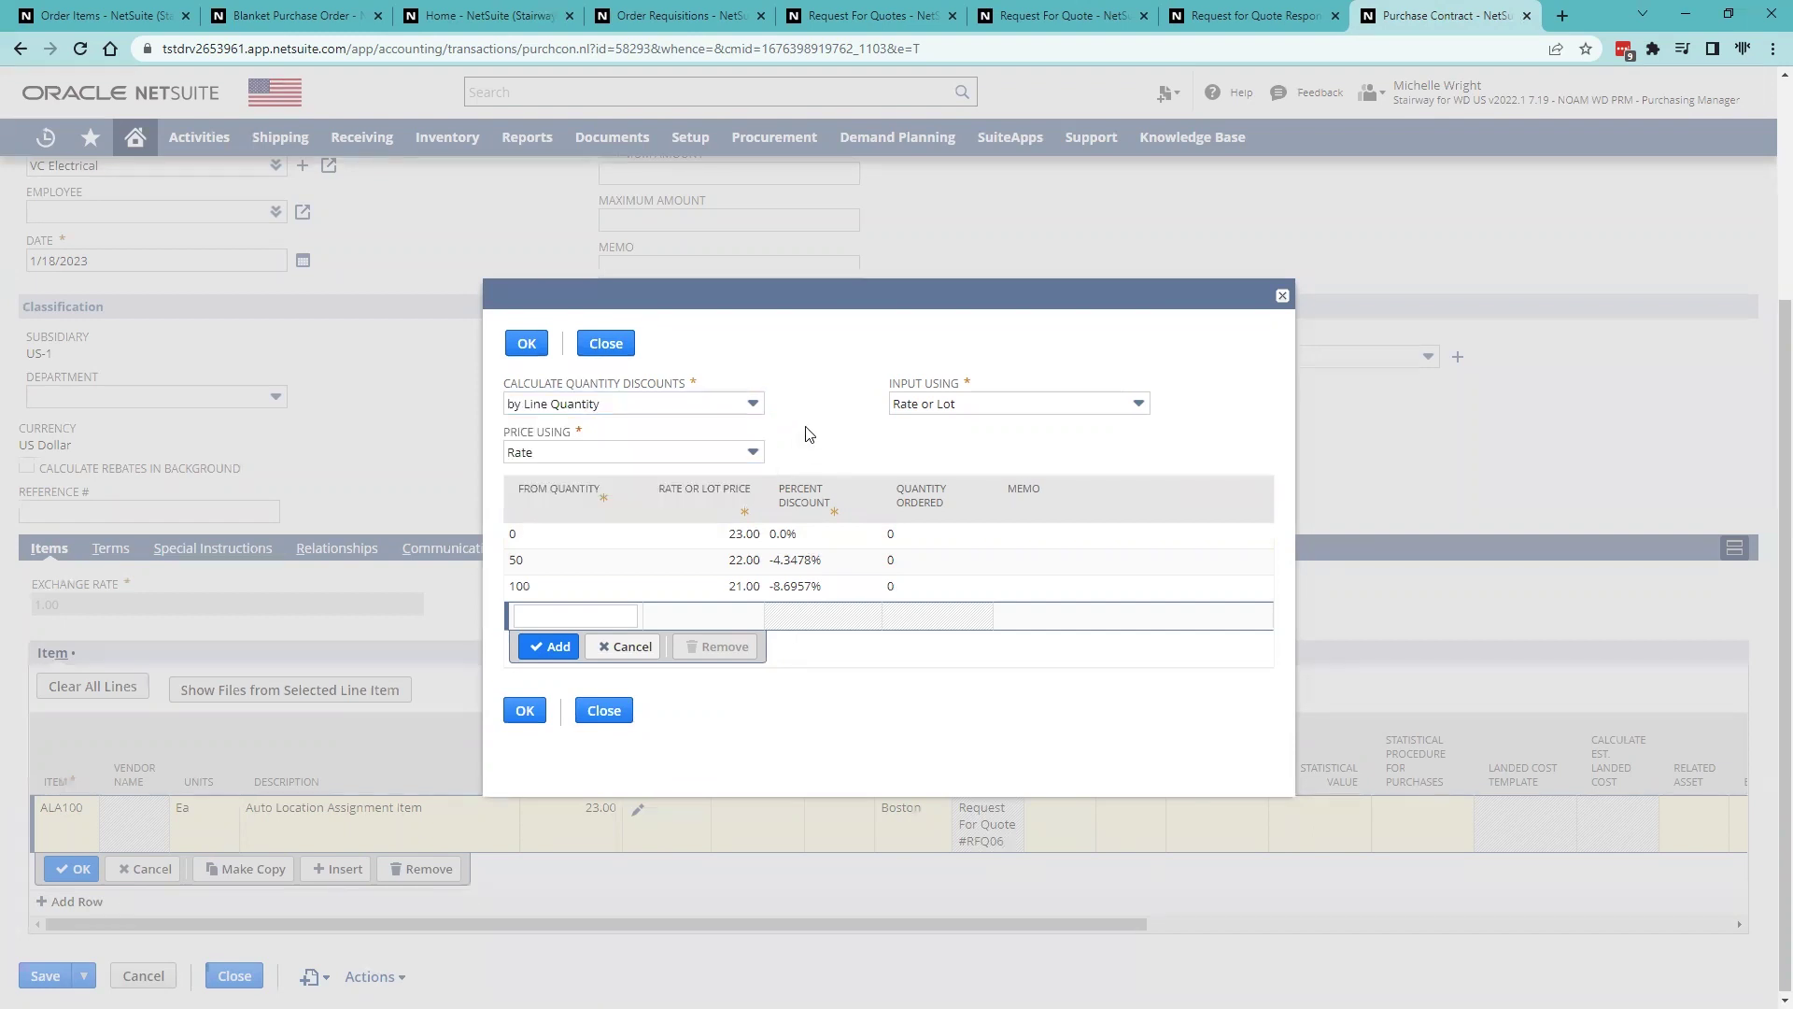
pyautogui.click(702, 452)
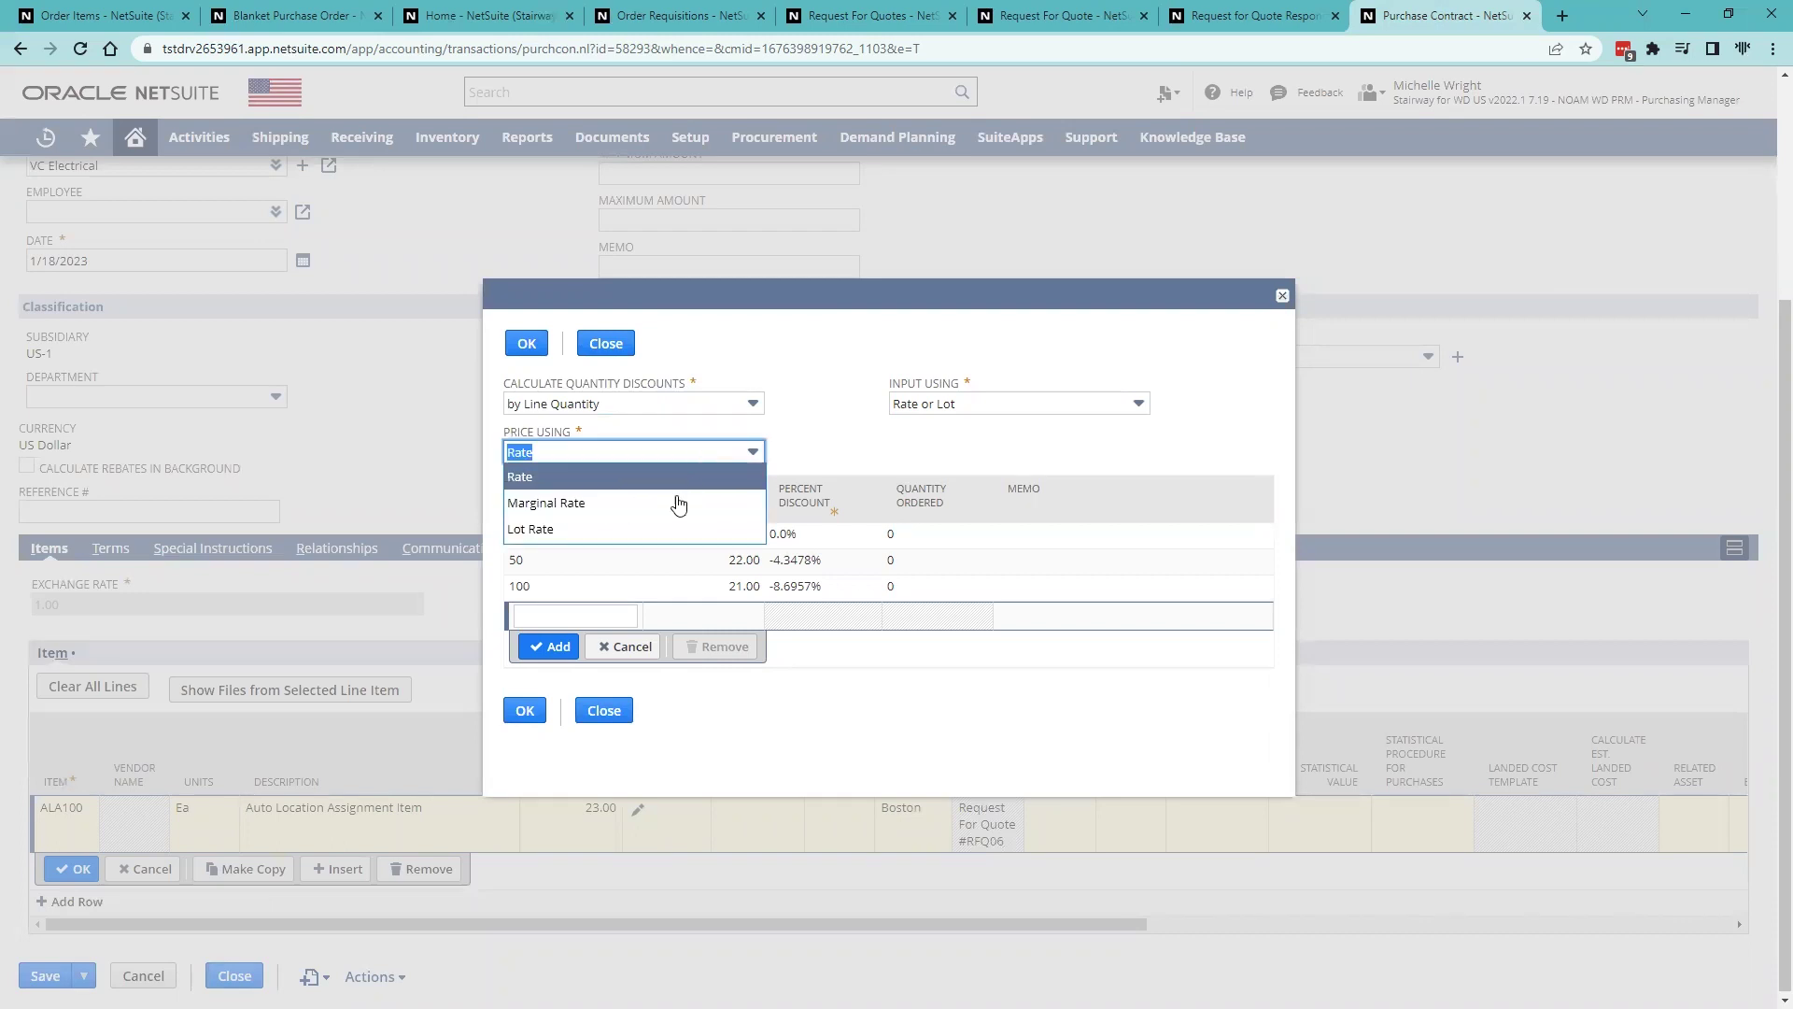
pyautogui.click(804, 396)
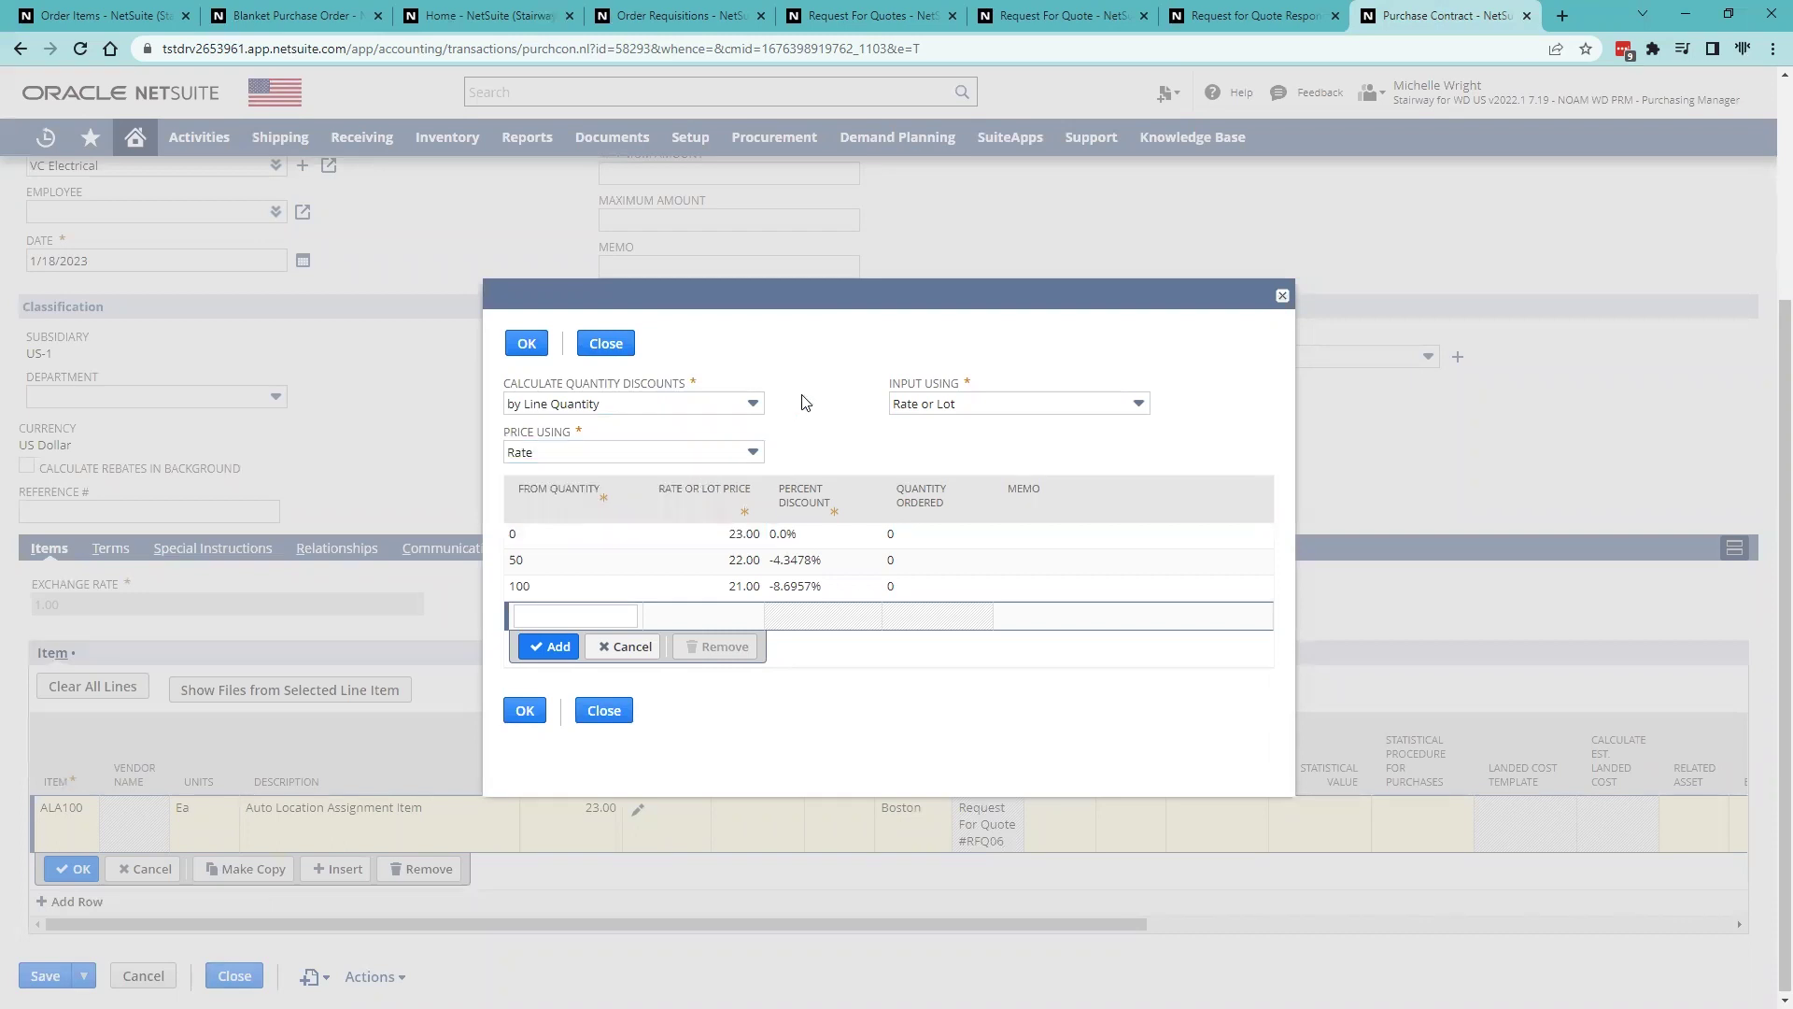
pyautogui.click(525, 710)
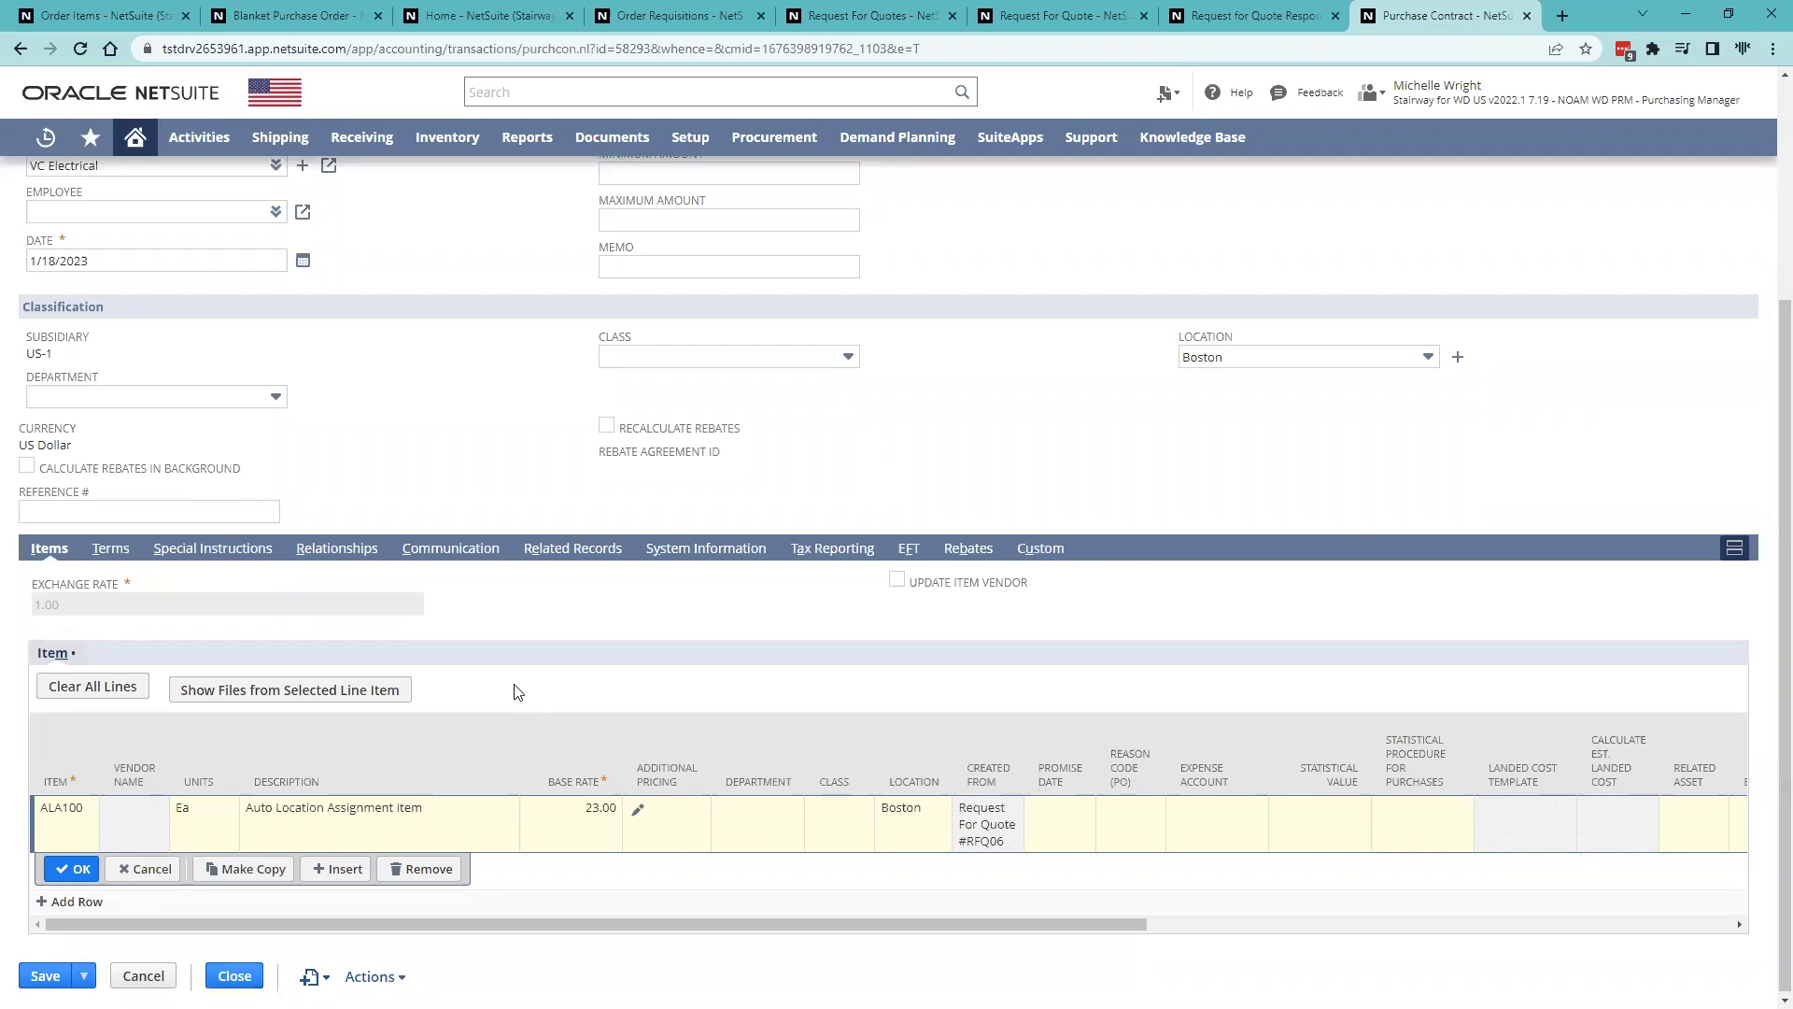
# - Commit PC06's ALA100 line at the 23.00 base rate
pyautogui.click(74, 868)
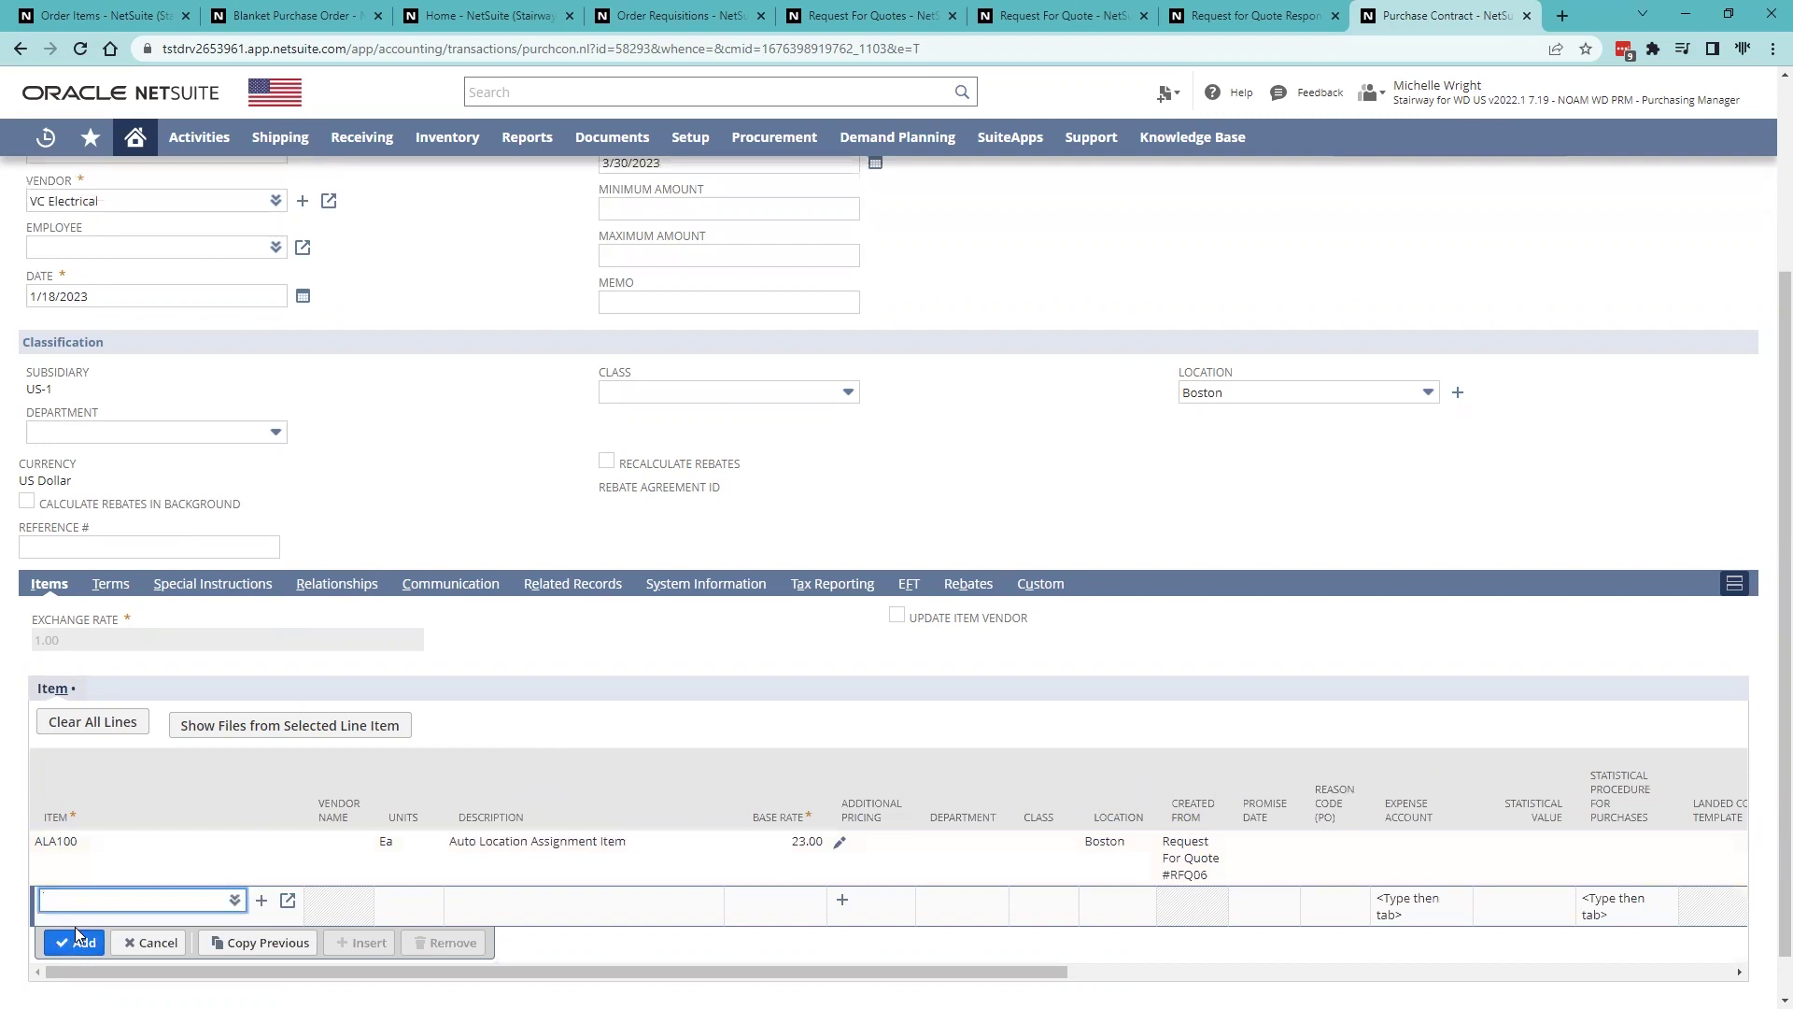